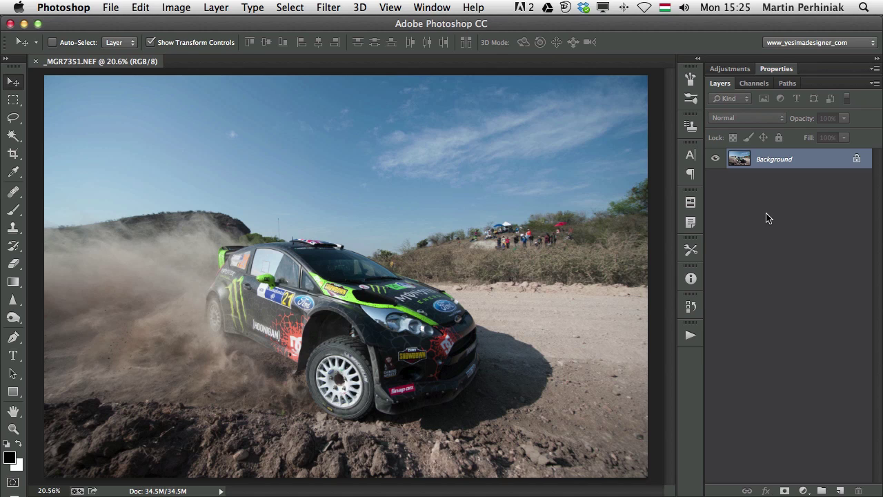
Apply a Camera Raw graduated filter with −2.00 exposure from the upper sky down to the car's roofline
{"action": "left_click", "coordinate": [338, 8]}
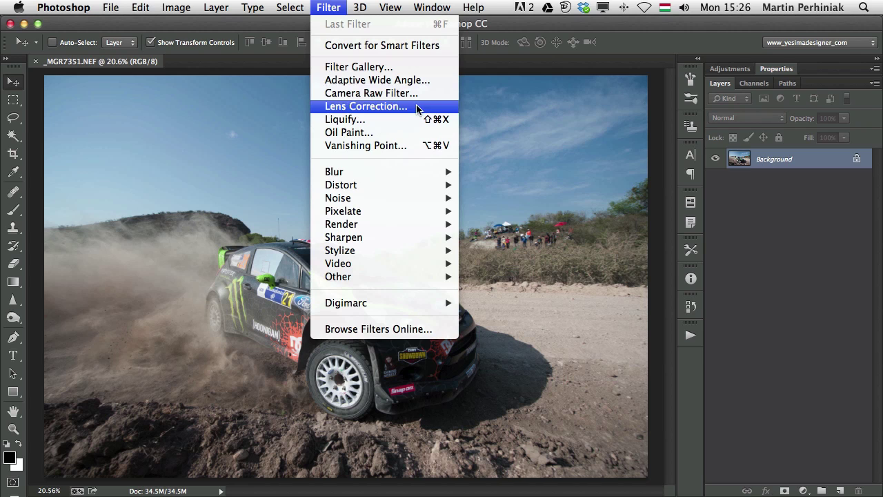
{"action": "left_click", "coordinate": [367, 95]}
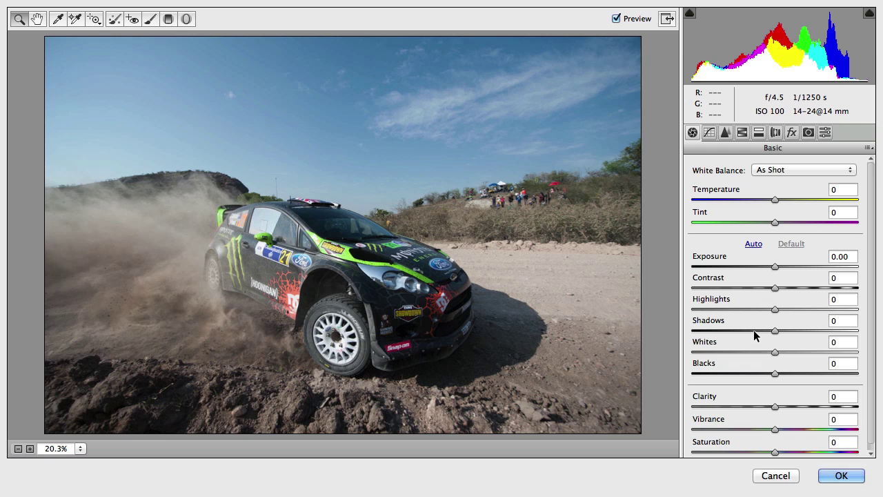
{"action": "left_click", "coordinate": [169, 18]}
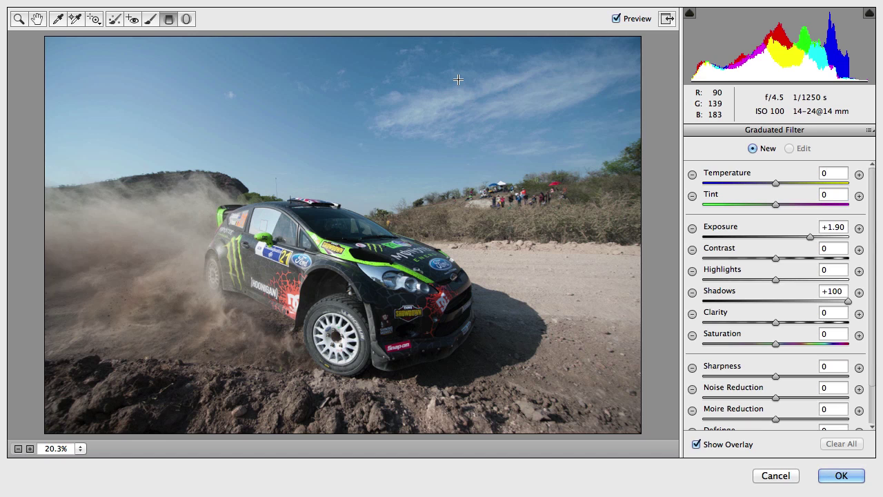
{"action": "left_click_drag", "start_coordinate": [807, 237], "coordinate": [753, 245]}
{"action": "left_click_drag", "start_coordinate": [359, 75], "coordinate": [360, 209]}
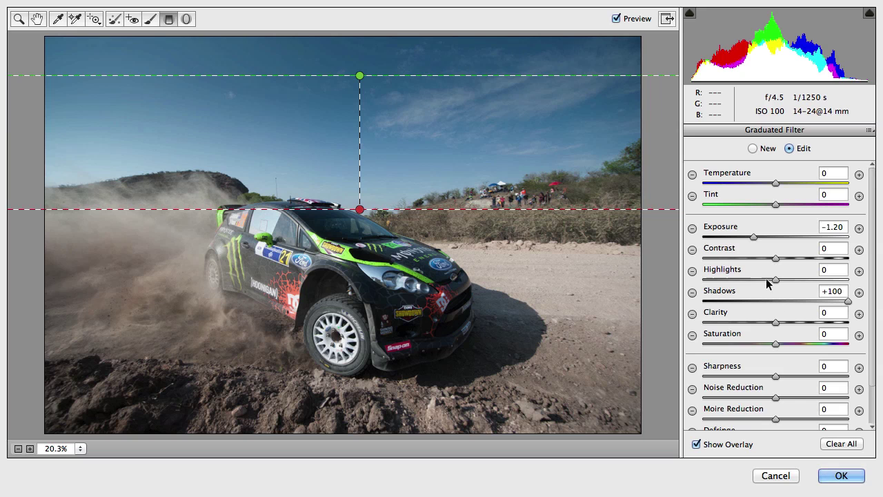
{"action": "left_click_drag", "start_coordinate": [755, 236], "coordinate": [741, 237]}
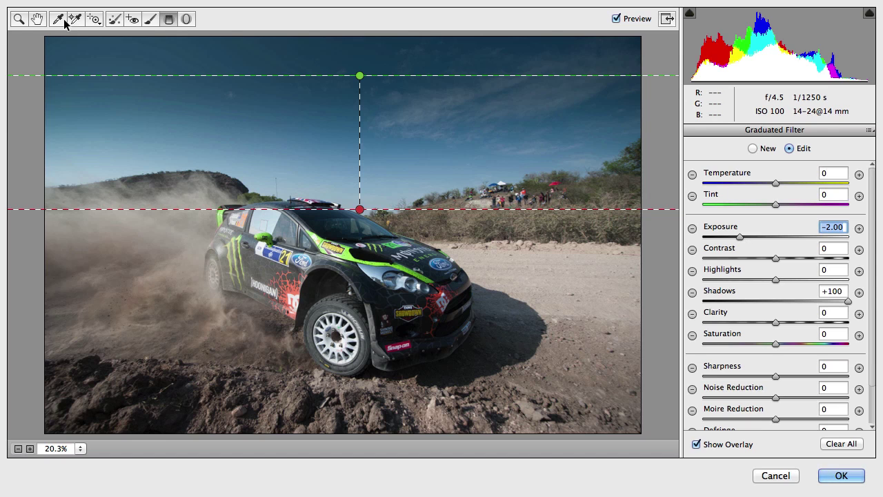
{"action": "left_click", "coordinate": [37, 20]}
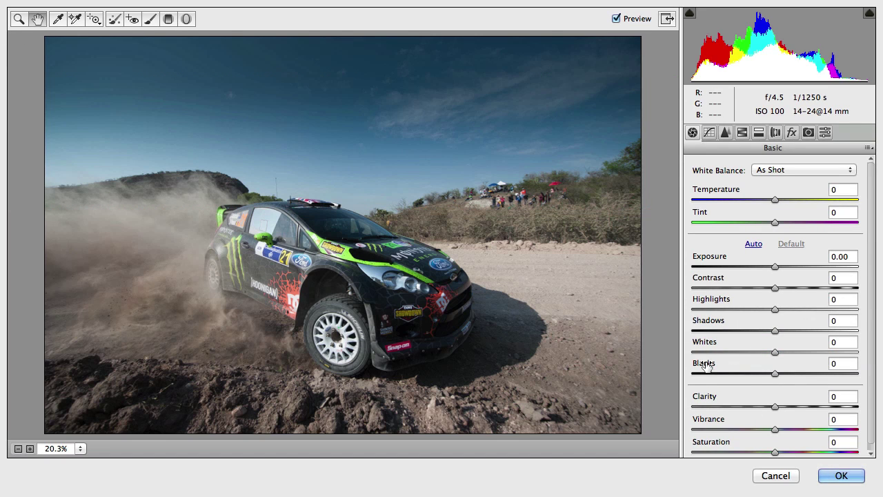
Set Clarity to +69, Shadows to +60, Highlights to −56 and Vibrance to +42 for the whole photo
{"action": "left_click_drag", "start_coordinate": [781, 405], "coordinate": [832, 407]}
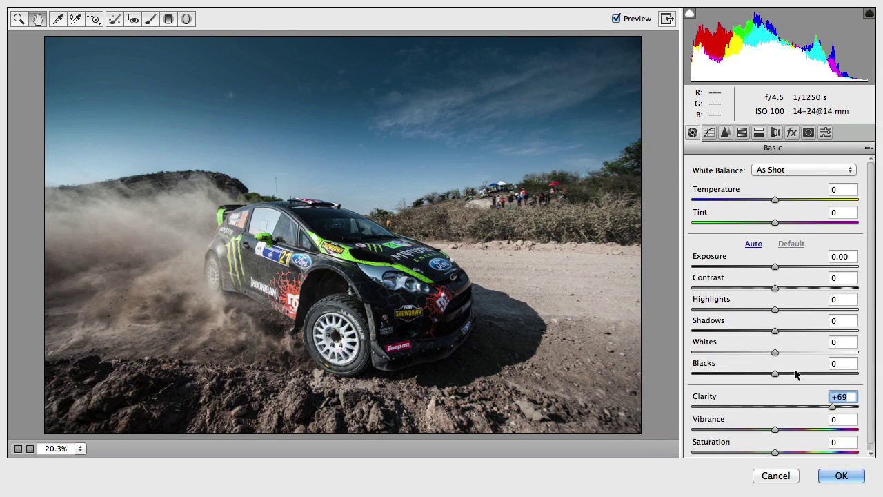
{"action": "left_click_drag", "start_coordinate": [775, 330], "coordinate": [818, 330]}
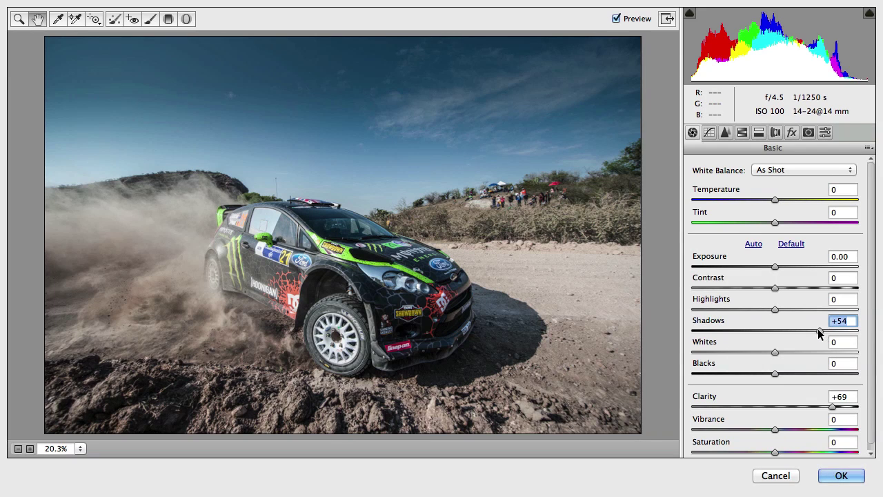
{"action": "double_click", "coordinate": [817, 328]}
{"action": "left_click", "coordinate": [817, 330]}
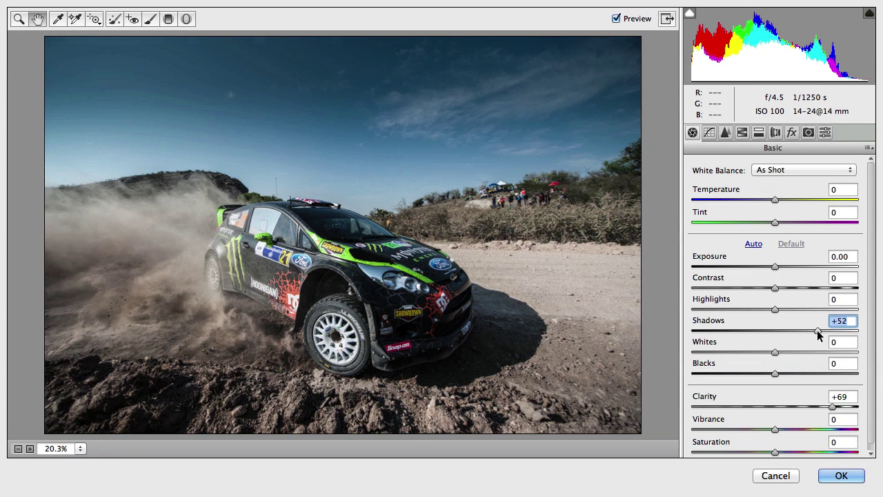
{"action": "left_click_drag", "start_coordinate": [819, 330], "coordinate": [824, 330]}
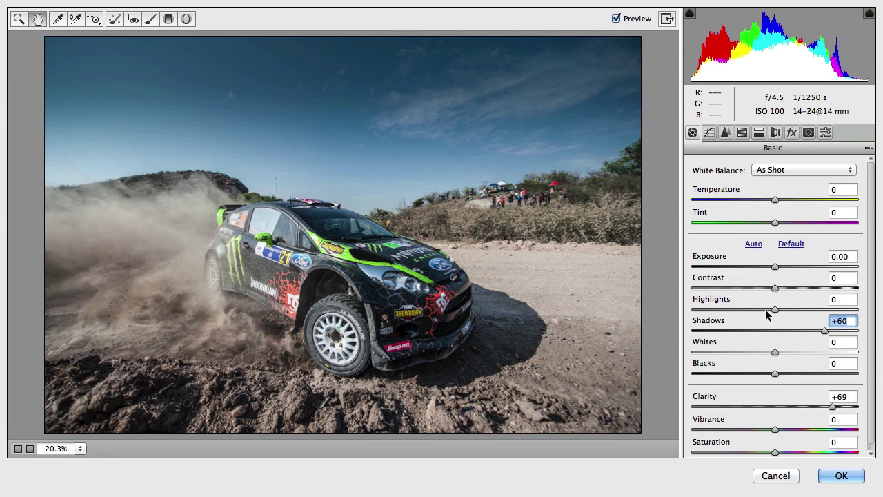
{"action": "left_click_drag", "start_coordinate": [768, 314], "coordinate": [731, 313]}
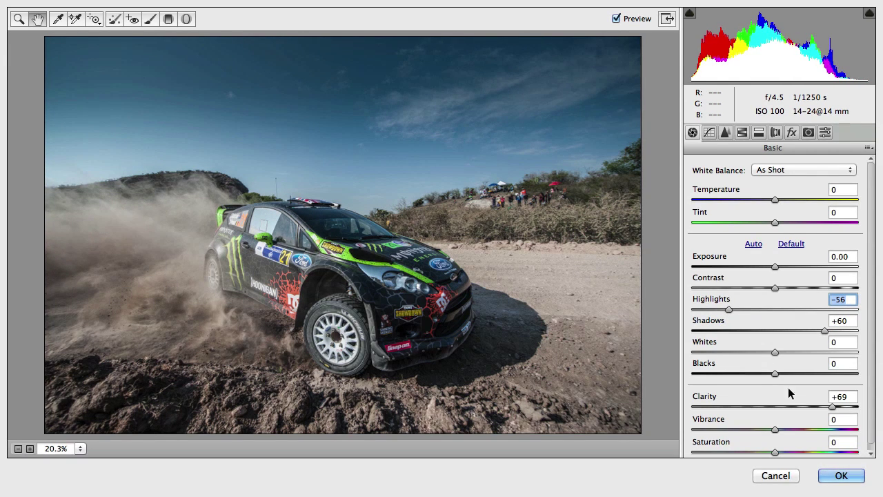
{"action": "left_click_drag", "start_coordinate": [777, 428], "coordinate": [812, 429]}
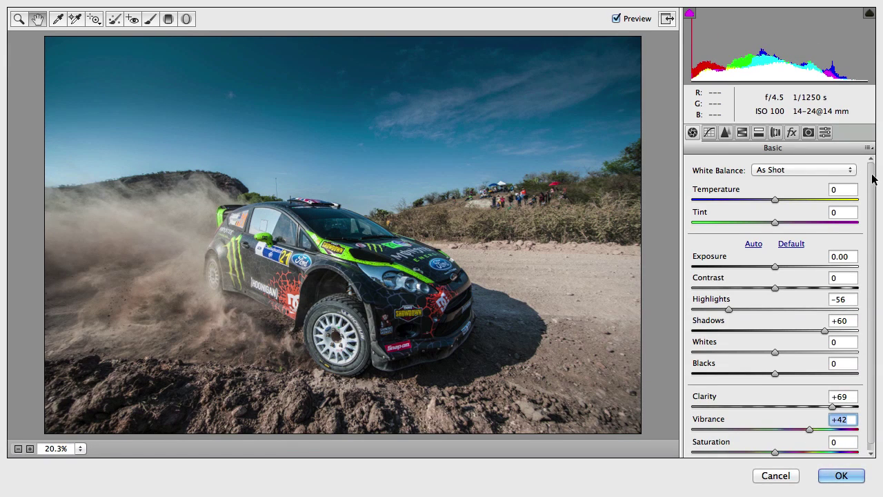
{"action": "scroll", "coordinate": [872, 178], "scroll_direction": "down", "scroll_amount": 1}
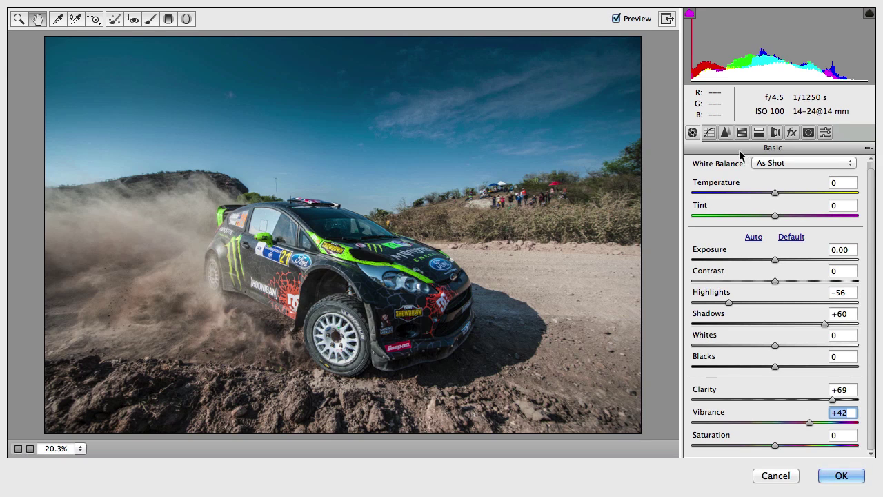
Add a dark post-crop vignette with an amount of −21 in the Highlight Priority style
{"action": "left_click", "coordinate": [791, 133]}
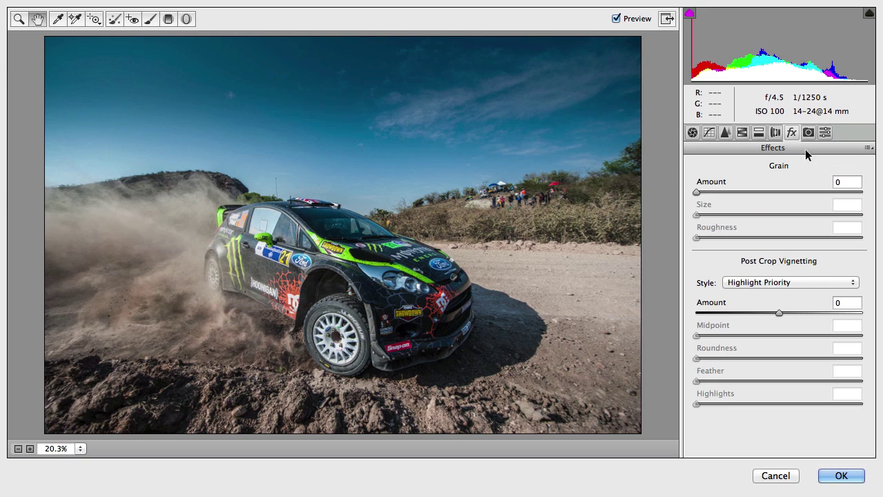
{"action": "left_click", "coordinate": [779, 313]}
{"action": "left_click_drag", "start_coordinate": [779, 315], "coordinate": [761, 315]}
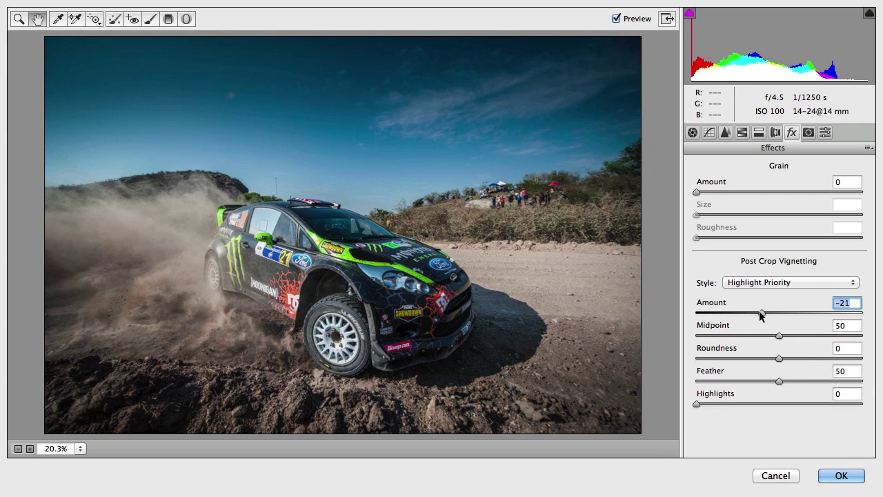
Compare the photo with and without the Effects adjustments, and likewise for the Basic adjustments
{"action": "left_click", "coordinate": [623, 20]}
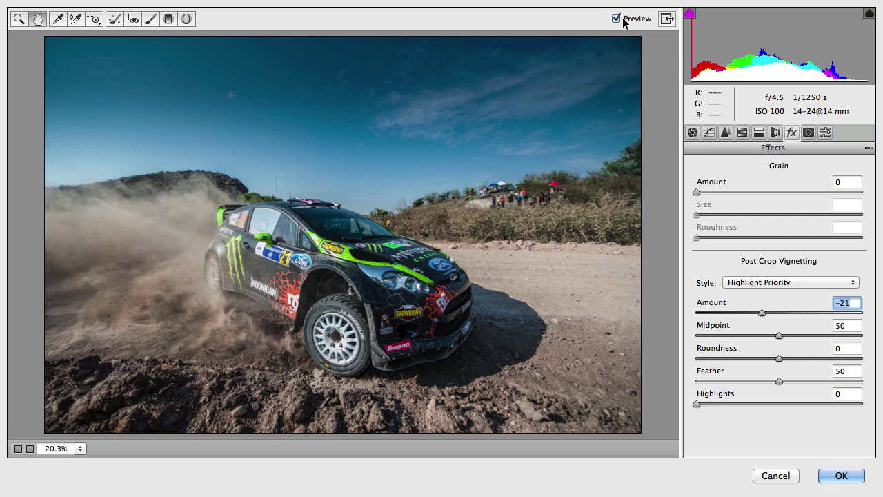
{"action": "left_click", "coordinate": [623, 20]}
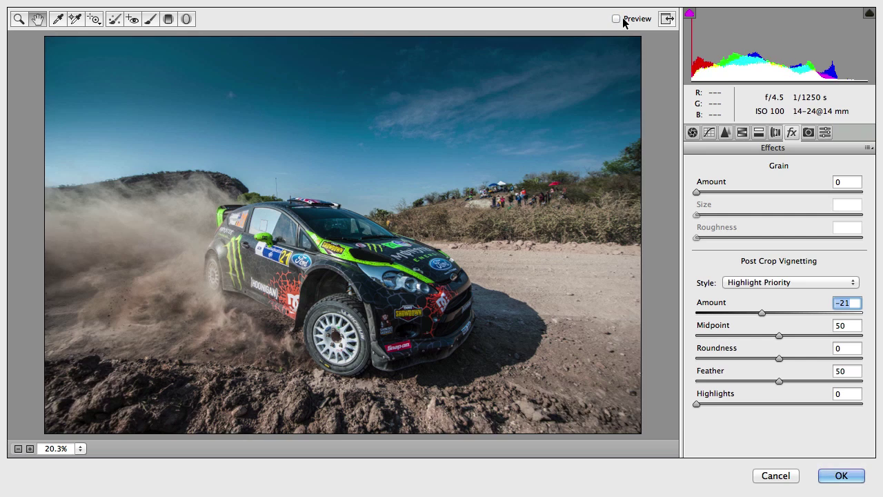
{"action": "left_click", "coordinate": [692, 132]}
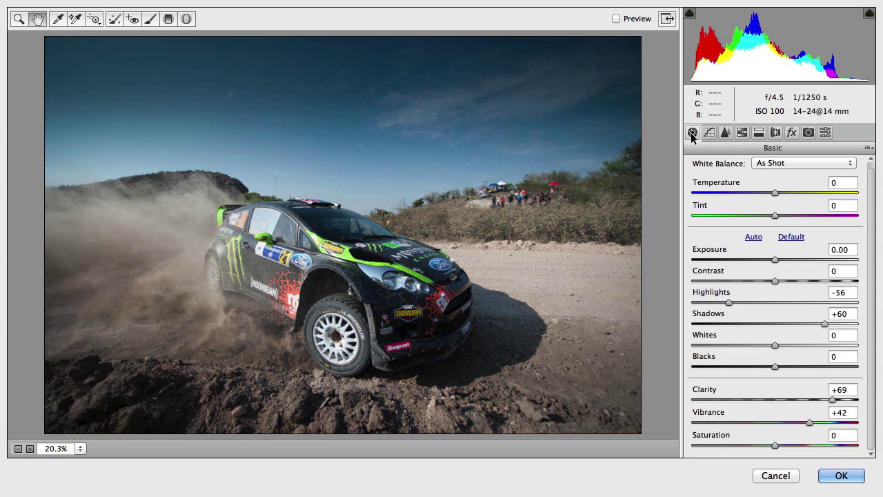
{"action": "left_click", "coordinate": [616, 19]}
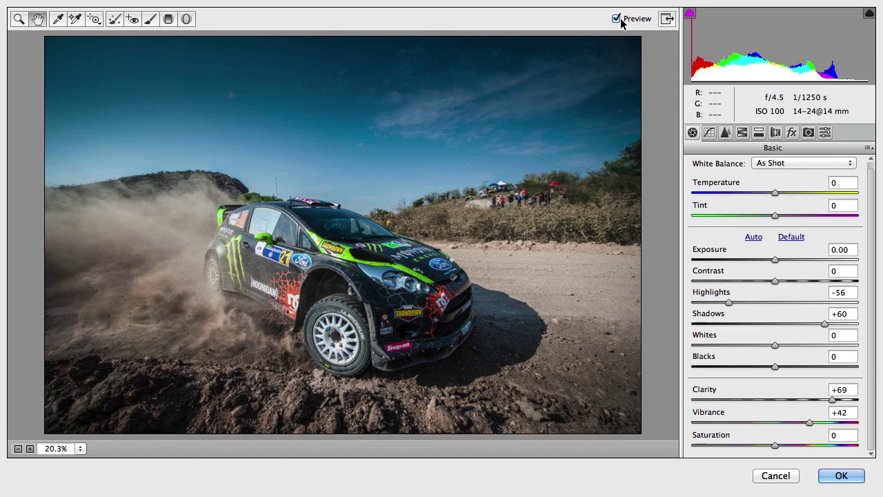
{"action": "left_click", "coordinate": [621, 20]}
{"action": "left_click", "coordinate": [621, 20]}
{"action": "left_click", "coordinate": [621, 20]}
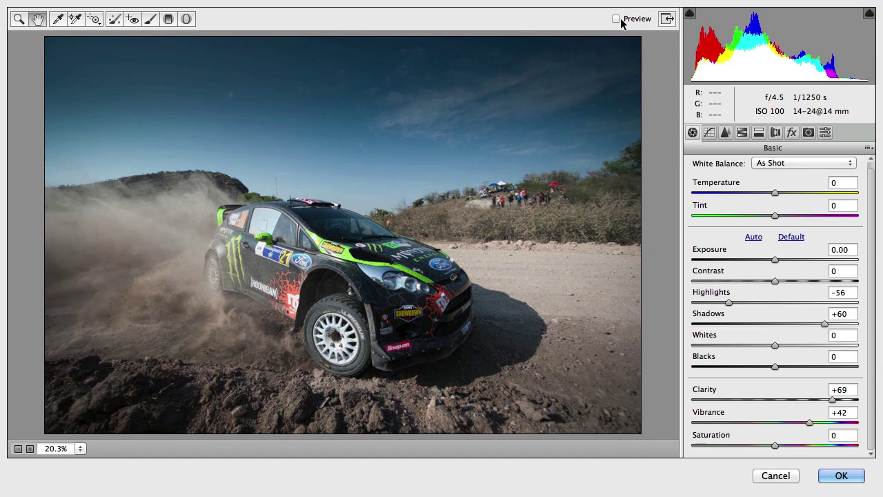
{"action": "left_click", "coordinate": [621, 22]}
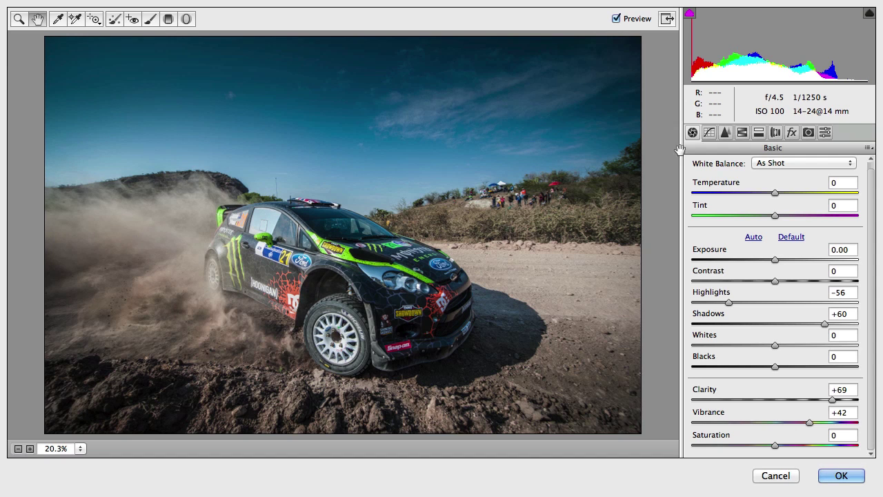
Raise Clarity to +87 and apply the Camera Raw Filter to the photo
{"action": "left_click_drag", "start_coordinate": [833, 401], "coordinate": [849, 405]}
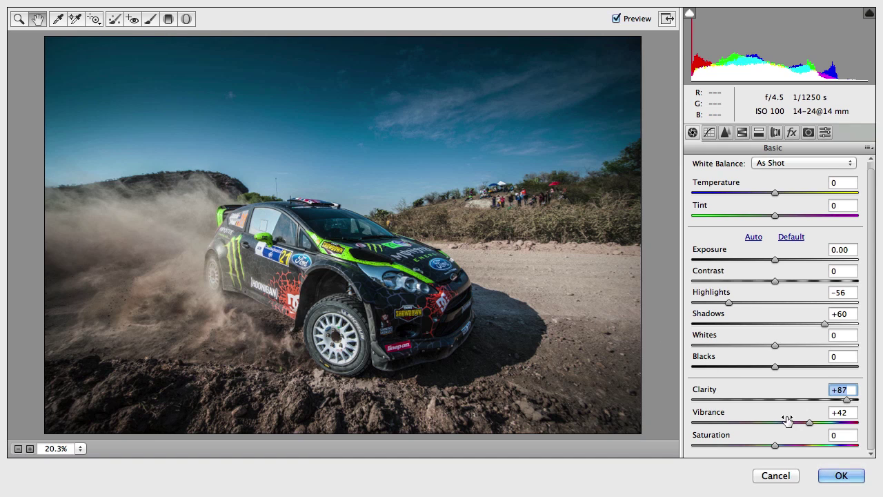
{"action": "left_click", "coordinate": [843, 476]}
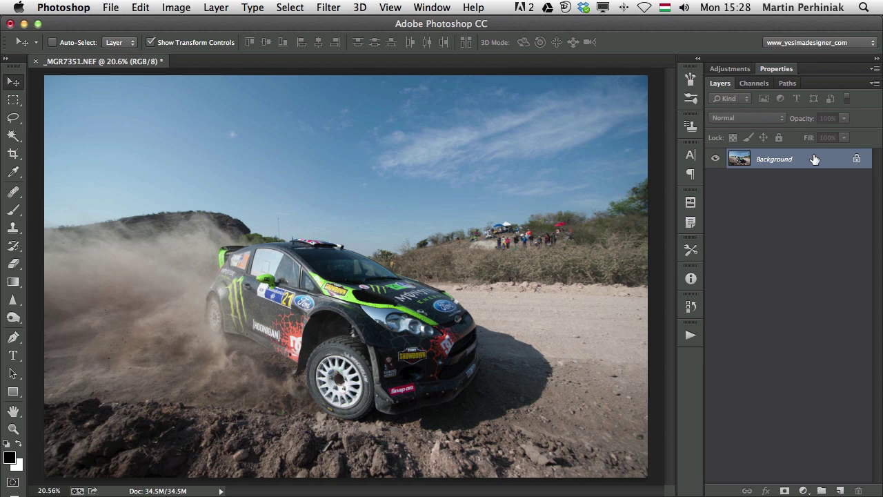
Convert the Background layer to a Smart Object and open it in the Camera Raw Filter
{"action": "right_click", "coordinate": [814, 158]}
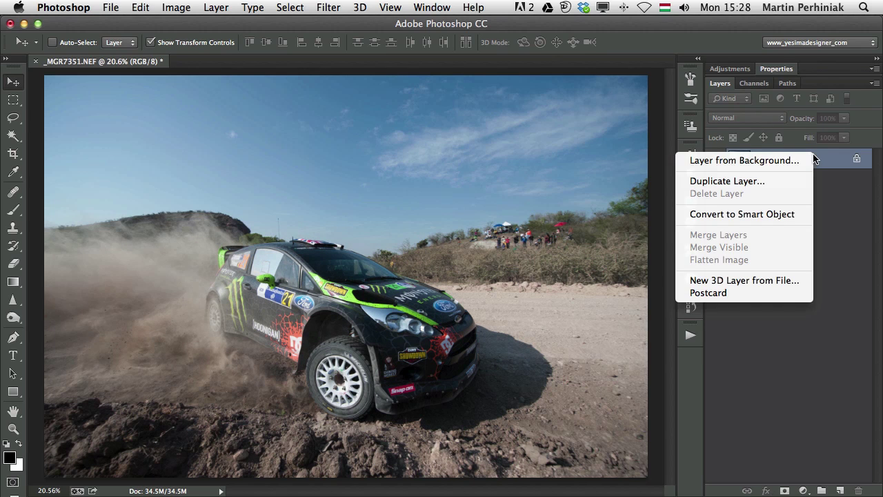
{"action": "left_click", "coordinate": [752, 214]}
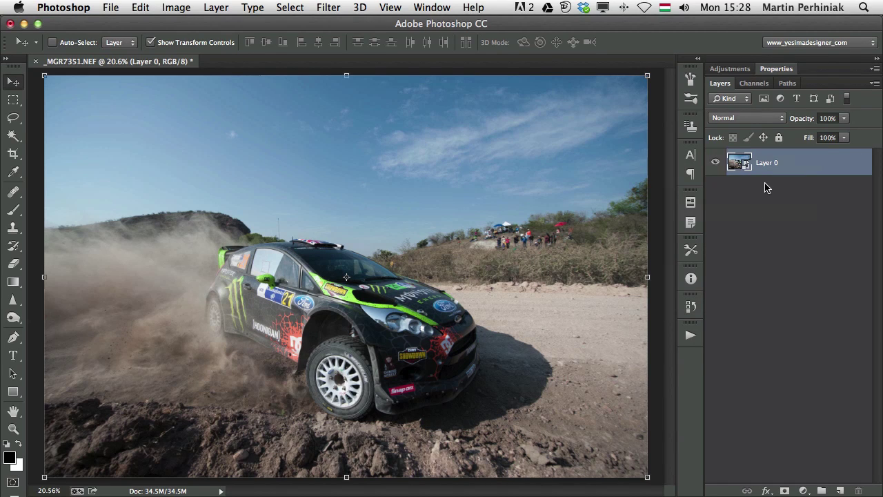
{"action": "left_click", "coordinate": [320, 8]}
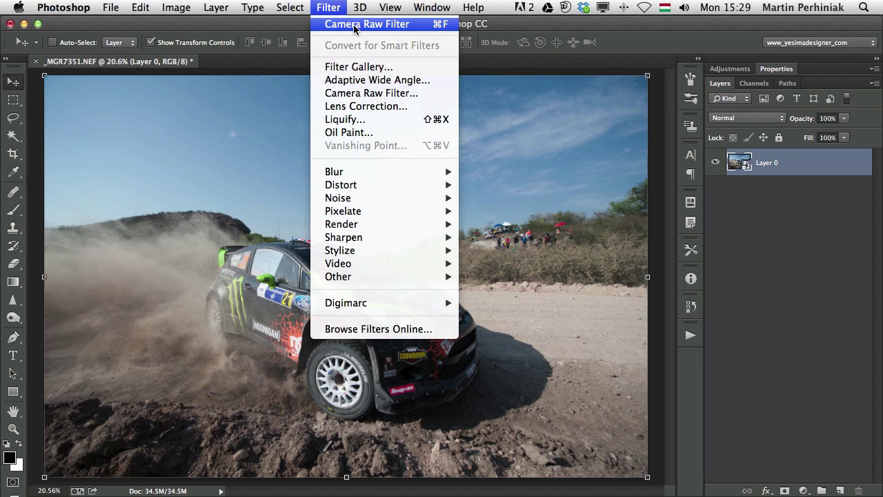
{"action": "left_click", "coordinate": [371, 93]}
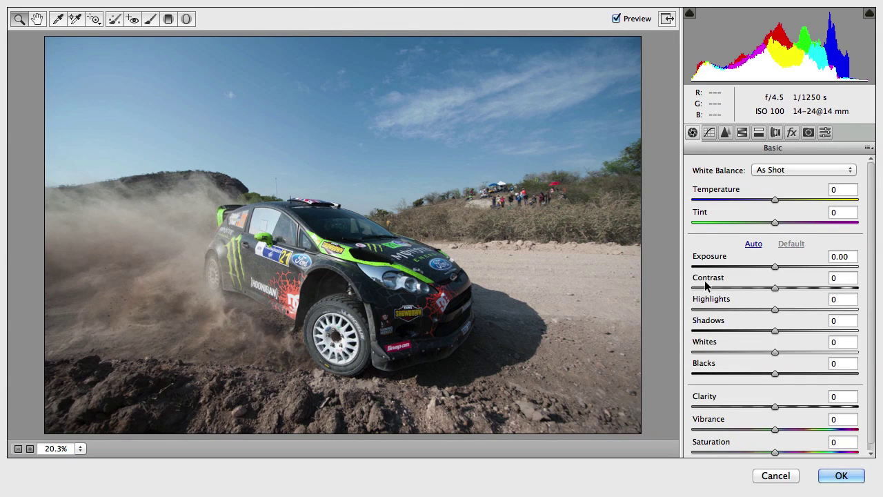
Place a graduated filter with −2.00 exposure from the top of the sky down to the car's windscreen
{"action": "left_click", "coordinate": [166, 18]}
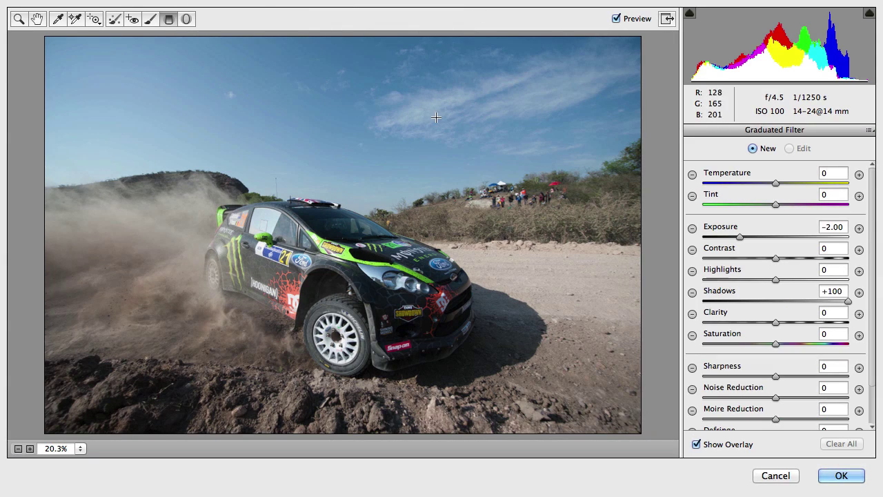
{"action": "left_click_drag", "start_coordinate": [353, 57], "coordinate": [354, 224]}
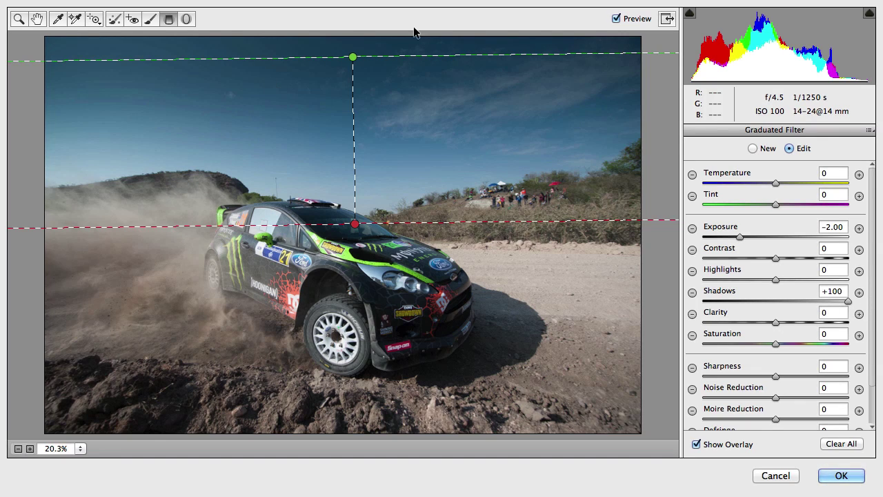
{"action": "left_click", "coordinate": [37, 21]}
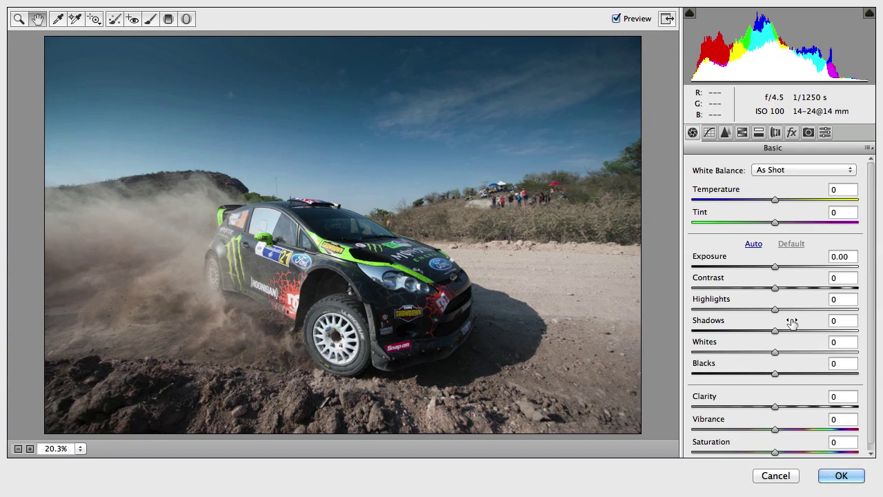
Set Highlights to −62, Shadows to +65, Clarity to +88 and Vibrance to +30 for the whole photo
{"action": "left_click_drag", "start_coordinate": [788, 329], "coordinate": [815, 329]}
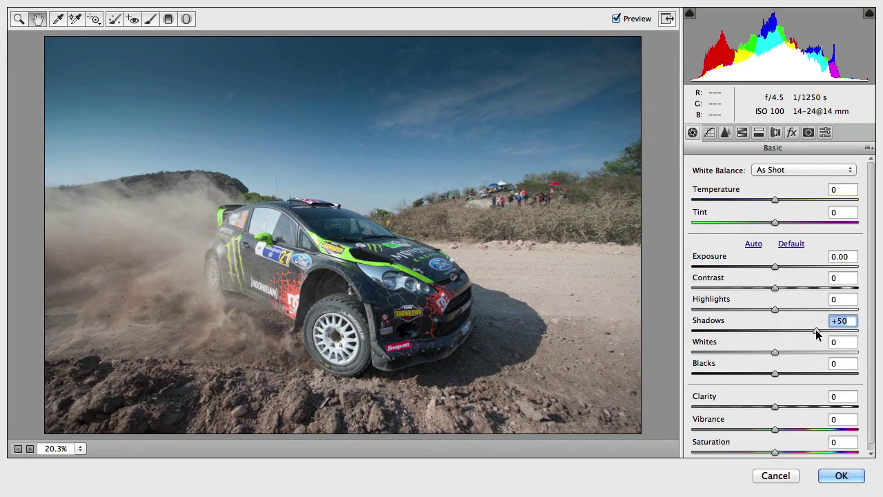
{"action": "left_click_drag", "start_coordinate": [775, 309], "coordinate": [723, 309]}
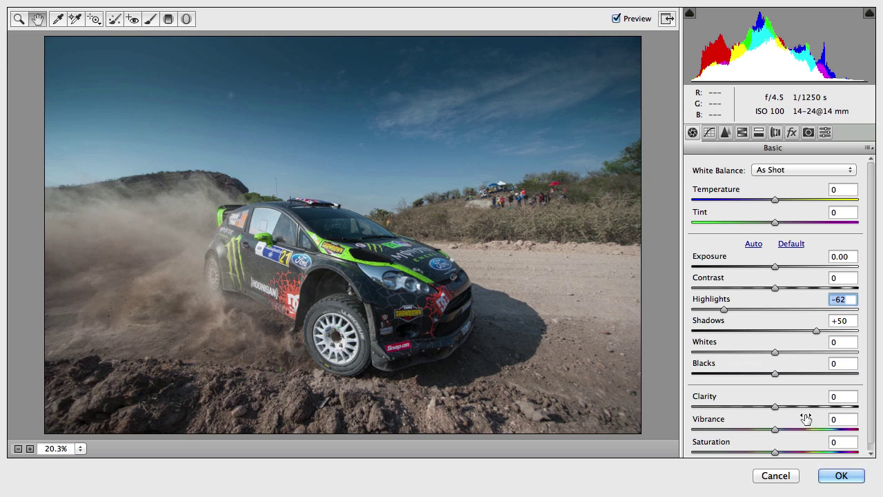
{"action": "left_click_drag", "start_coordinate": [822, 407], "coordinate": [801, 435]}
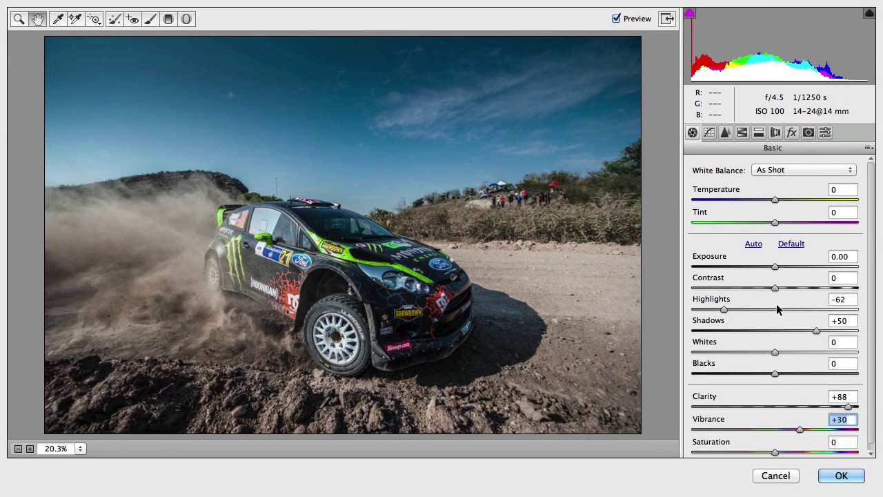
{"action": "left_click_drag", "start_coordinate": [811, 330], "coordinate": [827, 329]}
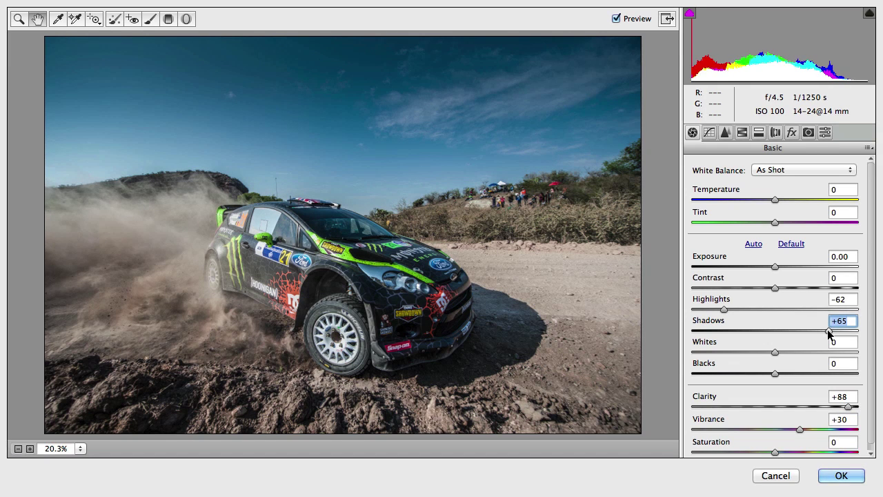
Add a Highlight Priority post-crop vignette with an amount of −26 and apply the Camera Raw Filter
{"action": "left_click", "coordinate": [792, 133]}
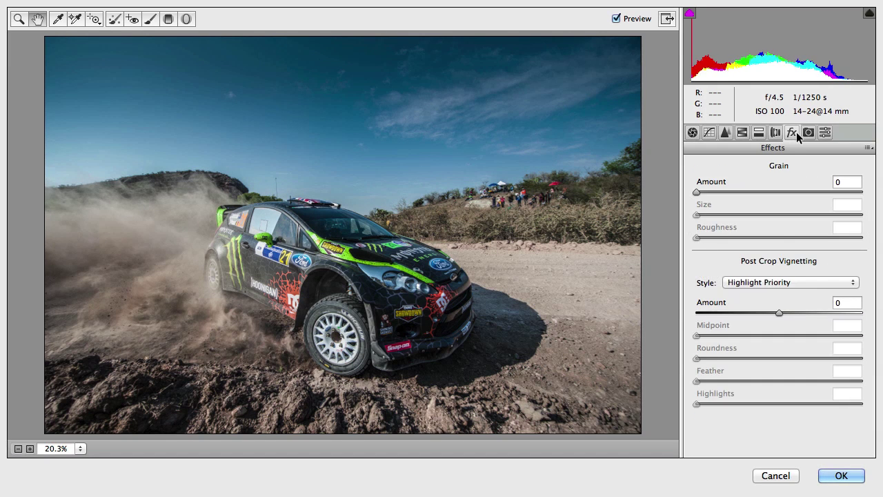
{"action": "left_click", "coordinate": [754, 312]}
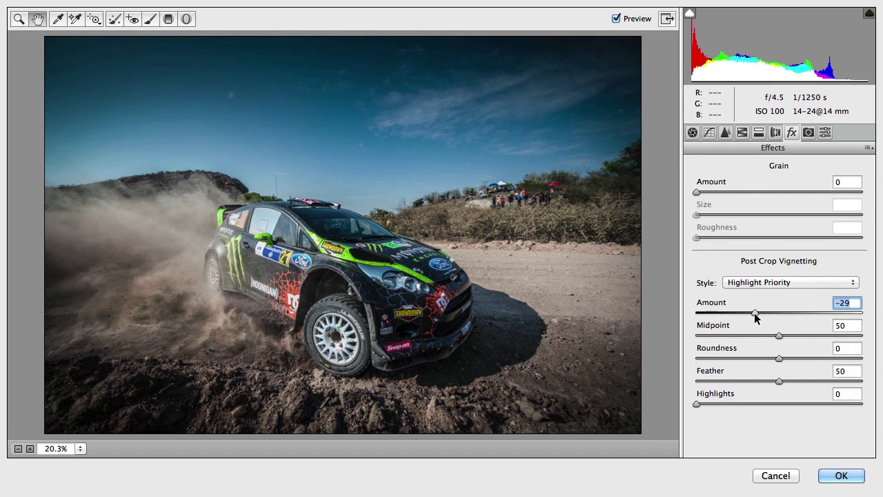
{"action": "left_click_drag", "start_coordinate": [754, 312], "coordinate": [758, 314]}
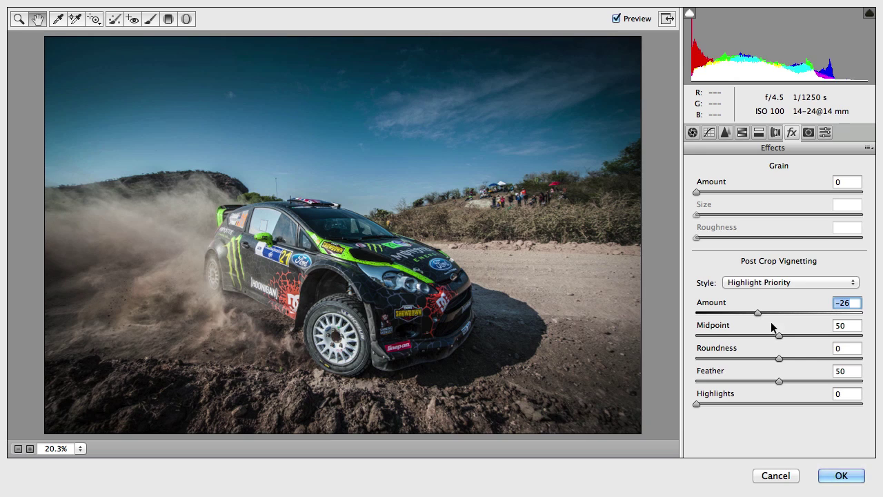
{"action": "left_click", "coordinate": [842, 476]}
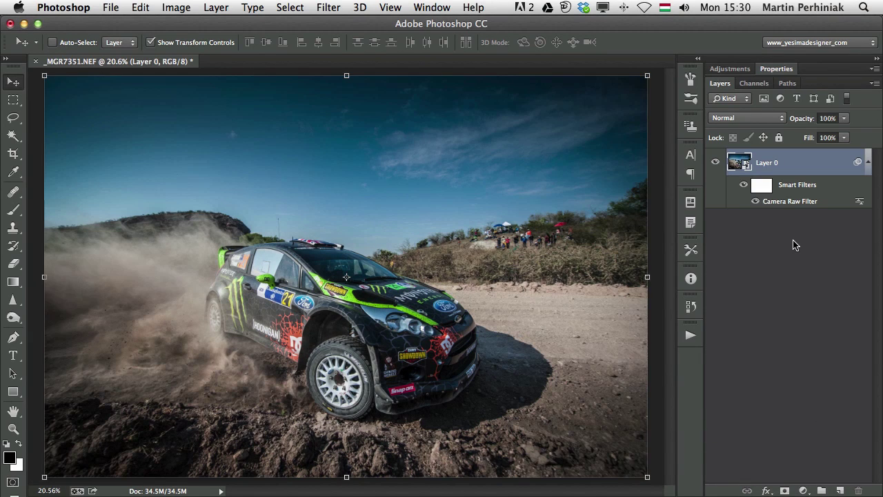
Deselect the layer and switch the Camera Raw smart filter off and on to compare the photo before and after
{"action": "left_click", "coordinate": [794, 242]}
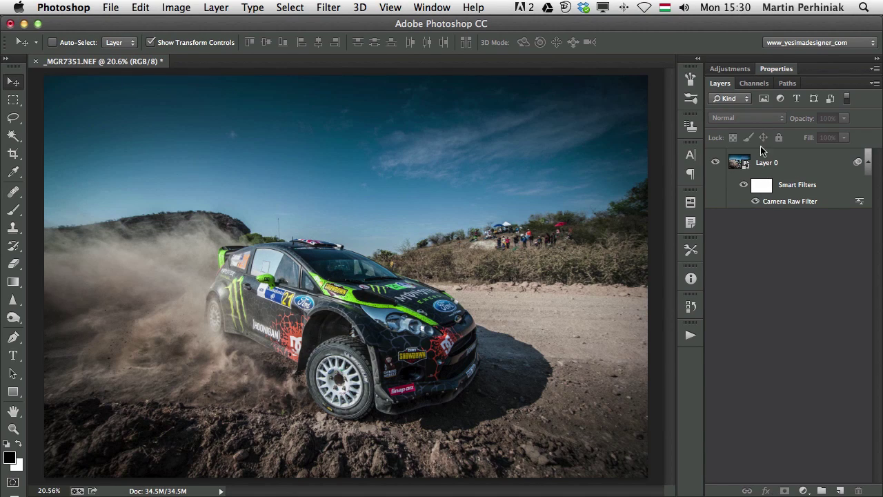
{"action": "left_click", "coordinate": [756, 201]}
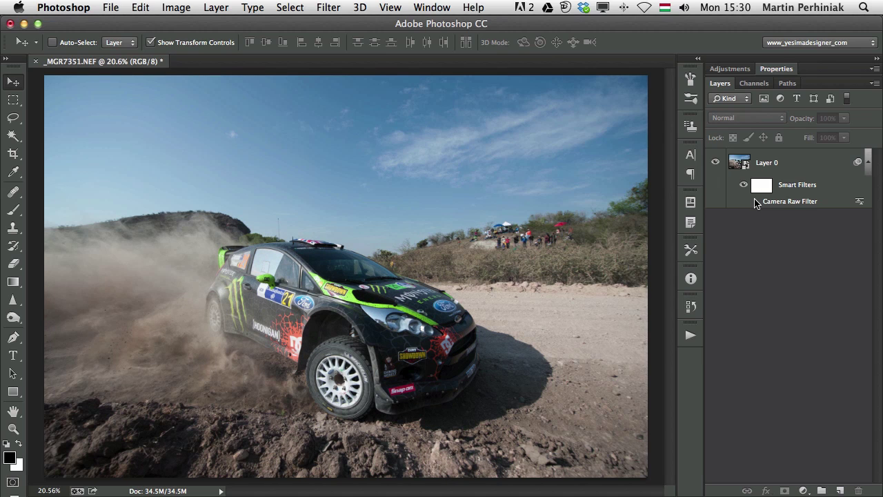
{"action": "left_click", "coordinate": [755, 201]}
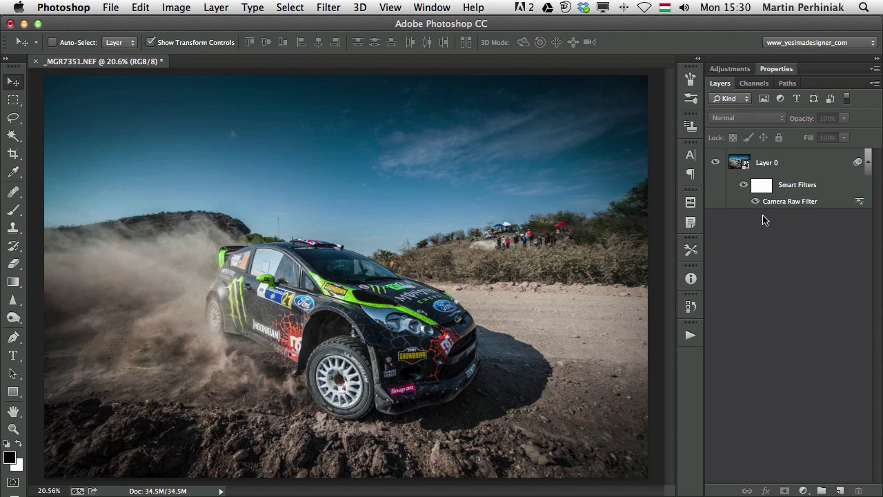
Reopen the Camera Raw smart filter on Layer 0 to review its stored settings, and confirm without changing them
{"action": "left_click", "coordinate": [782, 204]}
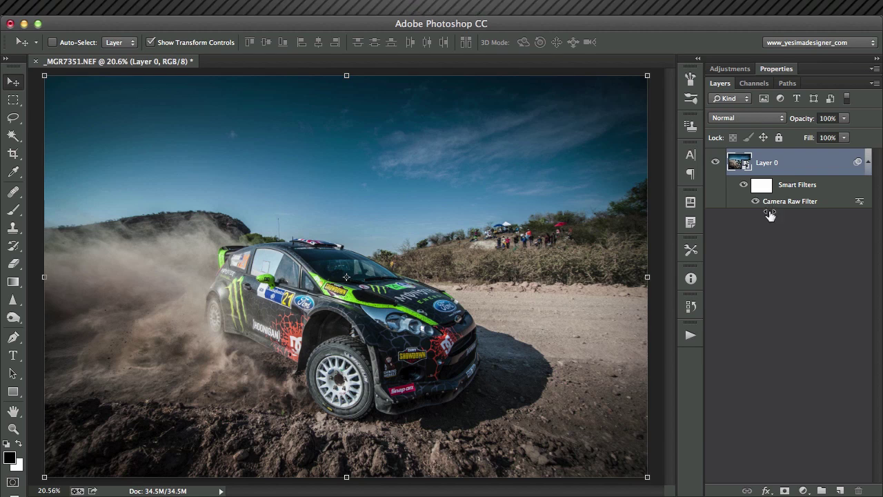
{"action": "double_click", "coordinate": [770, 213]}
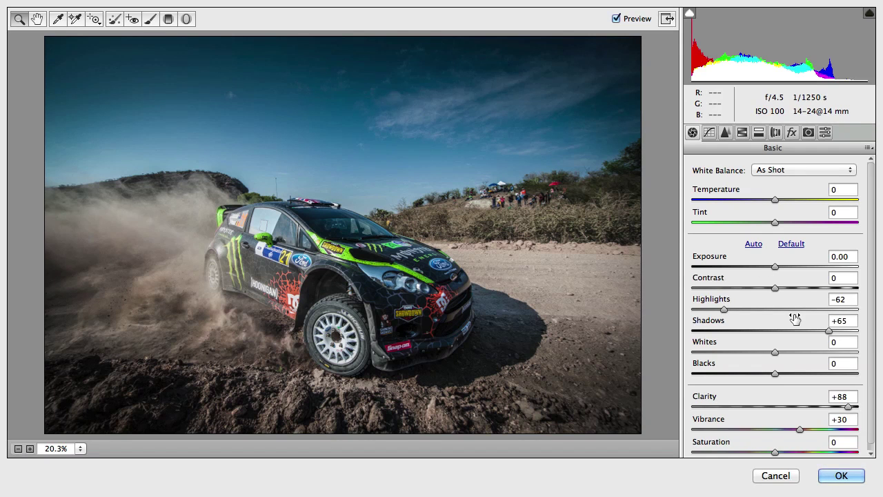
{"action": "left_click", "coordinate": [842, 475]}
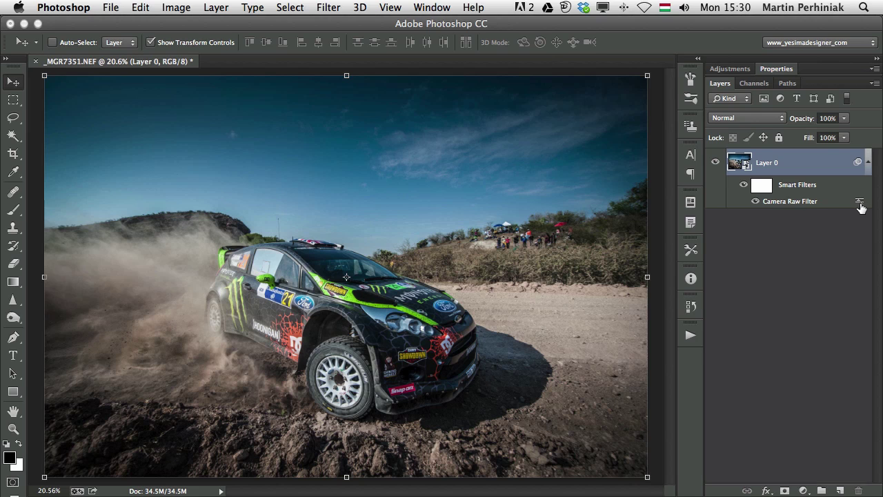
Open the blending options of the Camera Raw smart filter and try a reduced opacity before restoring it to 100%
{"action": "double_click", "coordinate": [860, 203]}
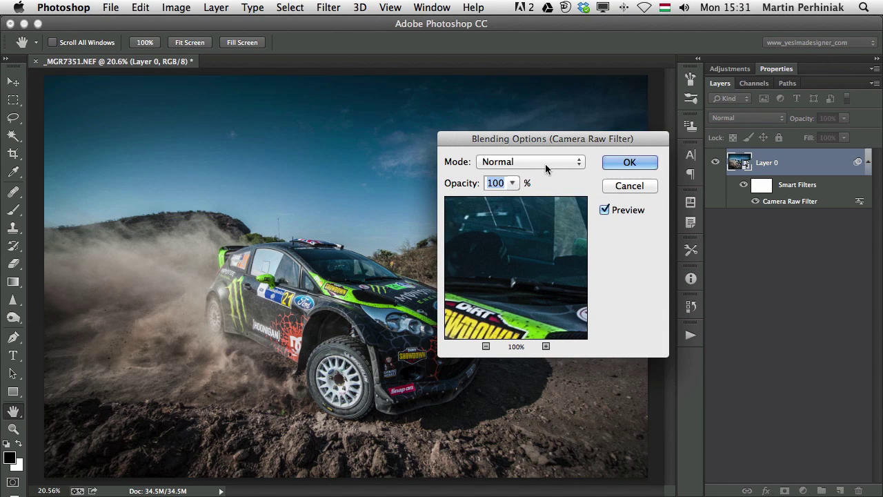
{"action": "left_click", "coordinate": [512, 183]}
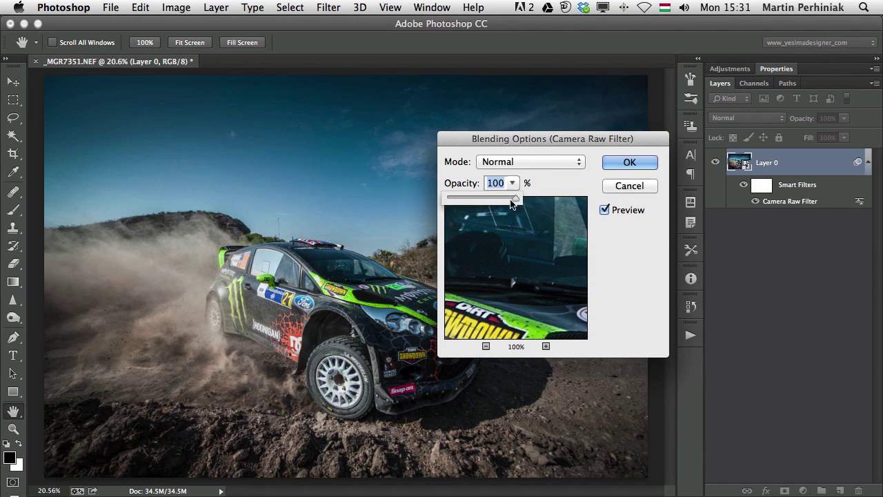
{"action": "mouse_move", "coordinate": [514, 197]}
{"action": "left_mouse_down"}
{"action": "mouse_move", "coordinate": [479, 201]}
{"action": "mouse_move", "coordinate": [518, 199]}
{"action": "left_mouse_up"}
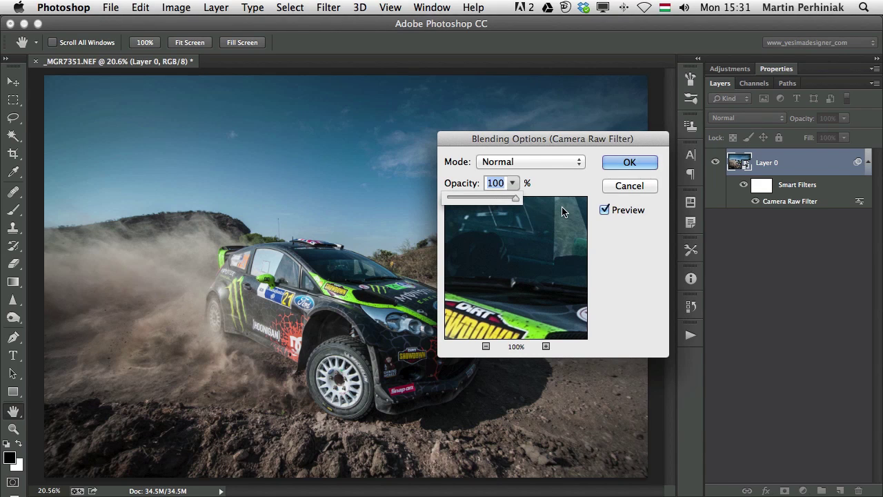
{"action": "left_click", "coordinate": [561, 193]}
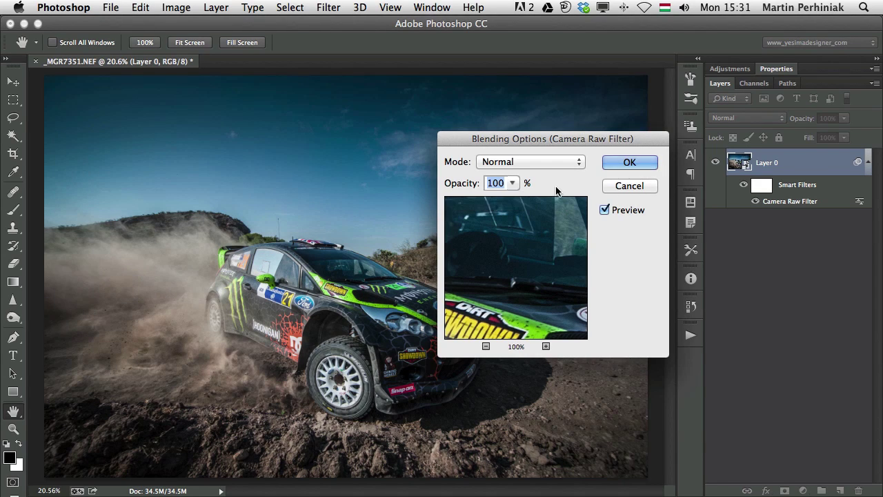
Try the Multiply and Overlay blending modes for the Camera Raw smart filter
{"action": "left_click", "coordinate": [521, 162]}
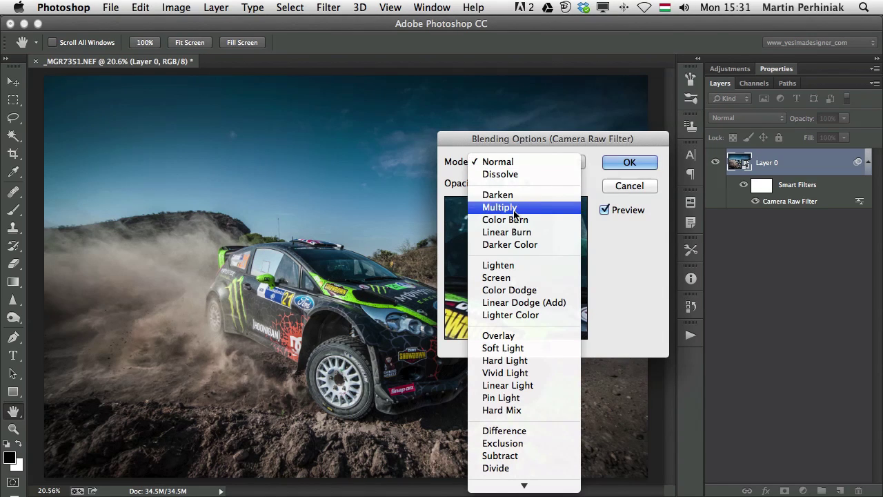
{"action": "left_click", "coordinate": [515, 209]}
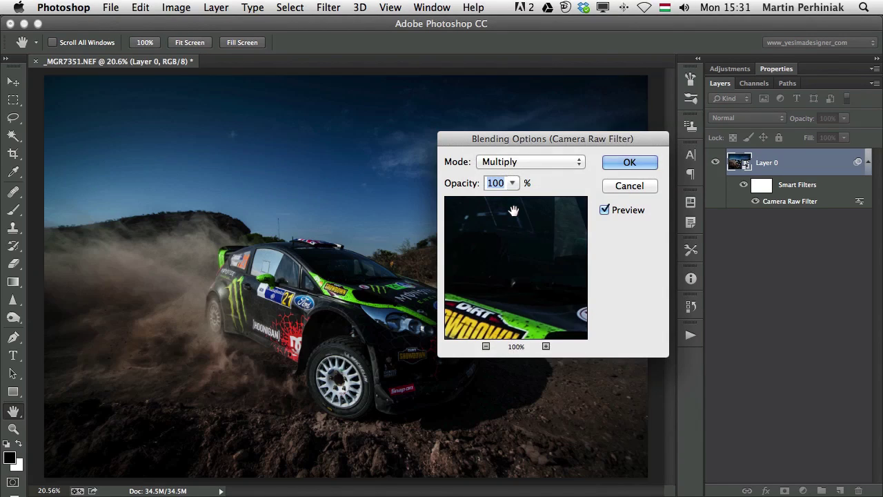
{"action": "left_click", "coordinate": [523, 161]}
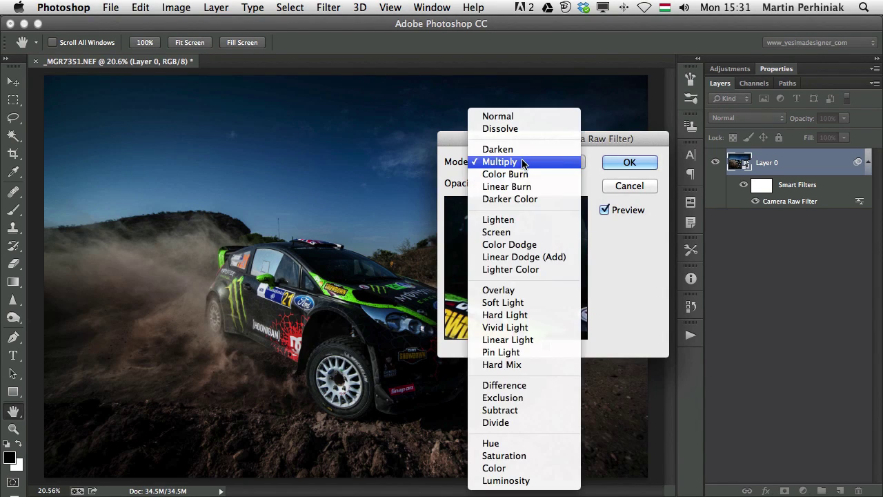
{"action": "left_click", "coordinate": [536, 289]}
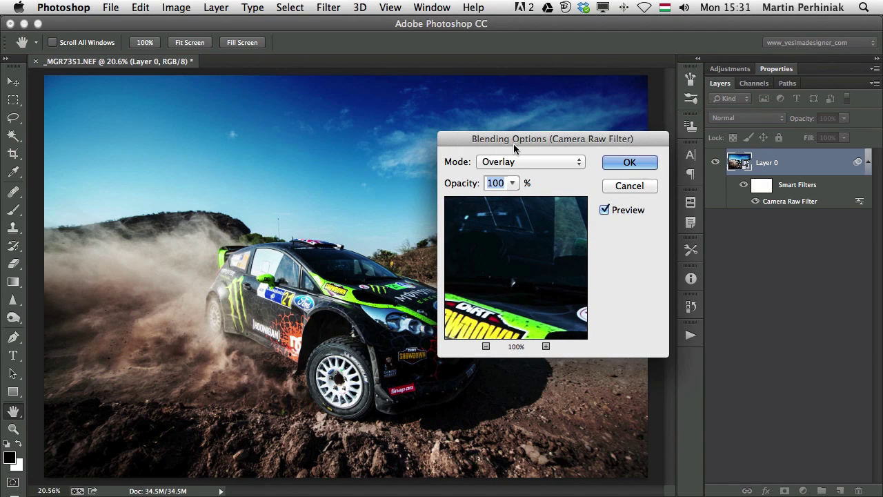
Move the blending options dialog off the photo and compare the Overlay result with the preview off and on
{"action": "left_click_drag", "start_coordinate": [509, 142], "coordinate": [686, 175]}
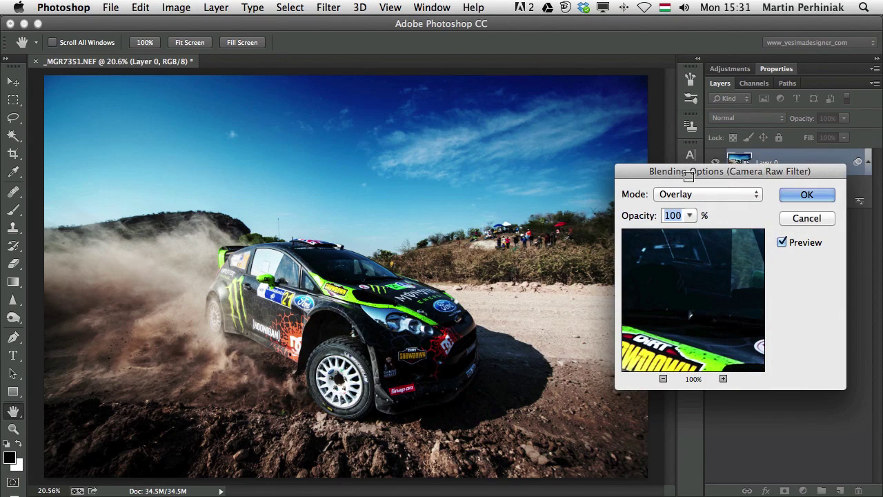
{"action": "left_click", "coordinate": [782, 242]}
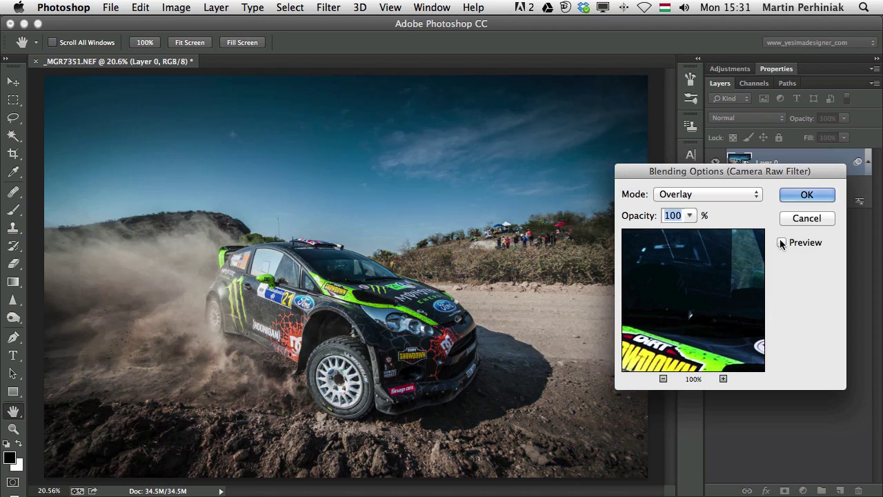
{"action": "left_click", "coordinate": [781, 242]}
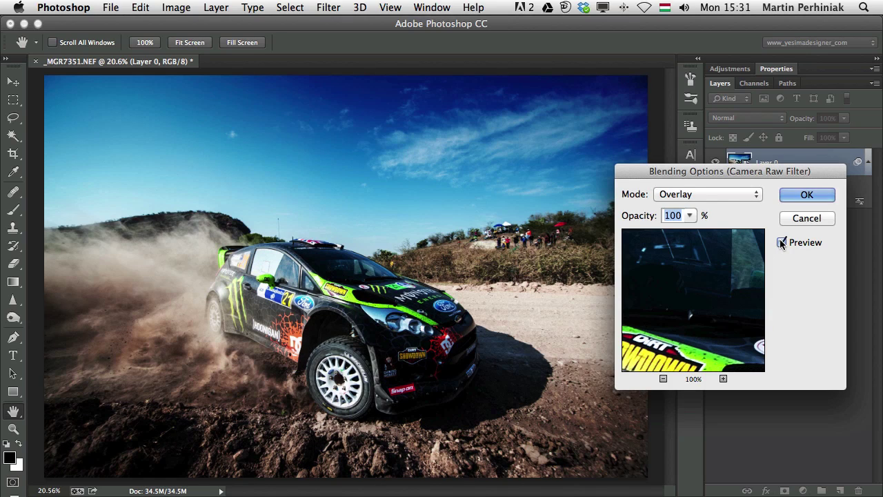
{"action": "left_click", "coordinate": [782, 242]}
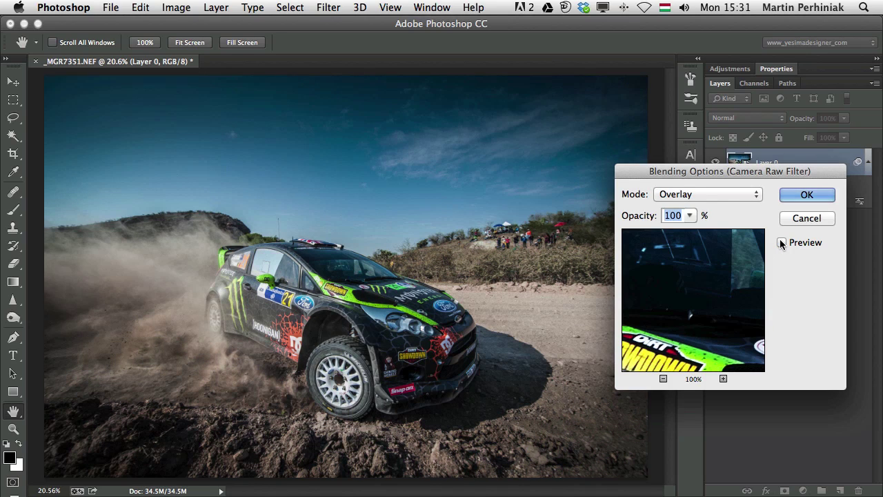
{"action": "left_click", "coordinate": [782, 242]}
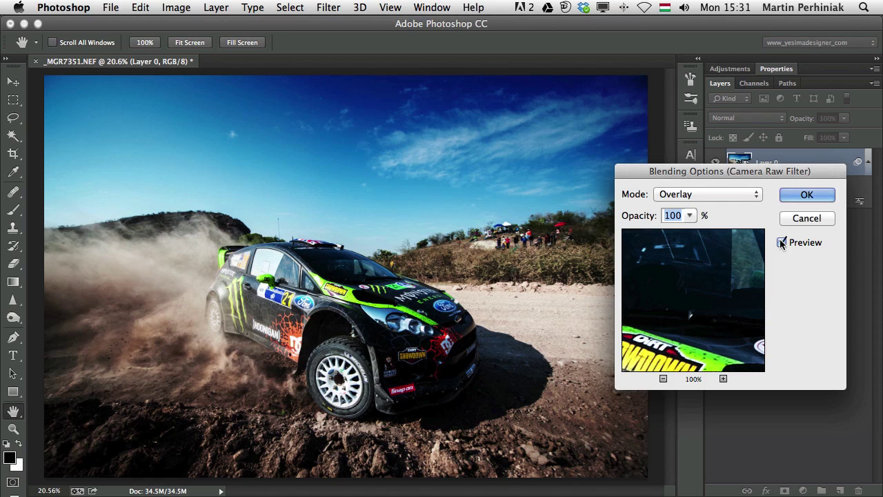
Try the Soft Light blending mode, compare it with the preview off and on, and return the mode to Normal
{"action": "left_click", "coordinate": [706, 194]}
{"action": "left_click", "coordinate": [706, 208]}
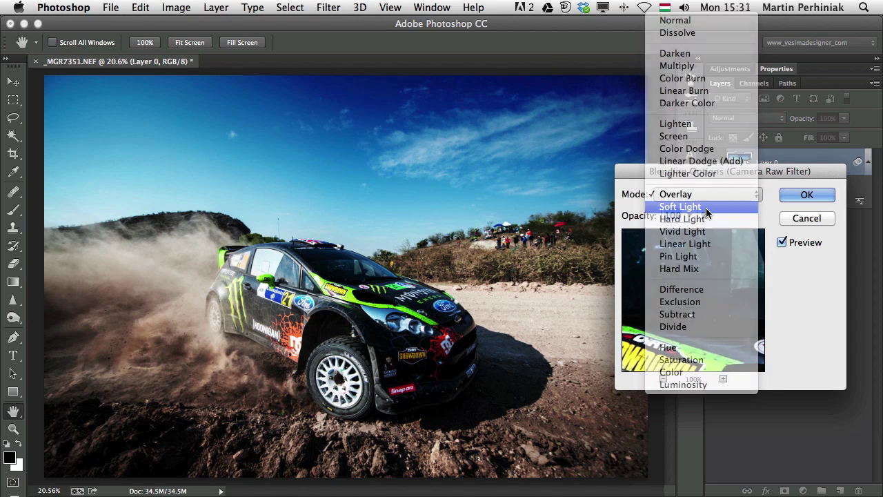
{"action": "left_click", "coordinate": [803, 242]}
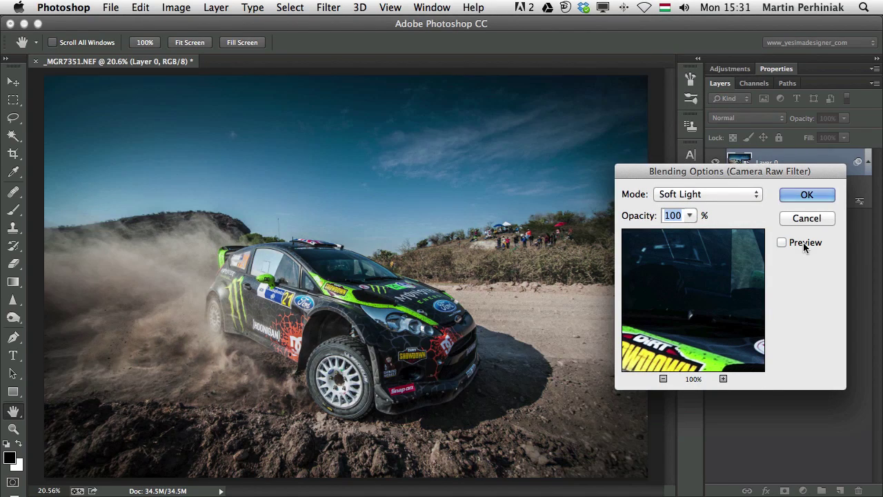
{"action": "left_click", "coordinate": [803, 242]}
{"action": "left_click", "coordinate": [691, 197]}
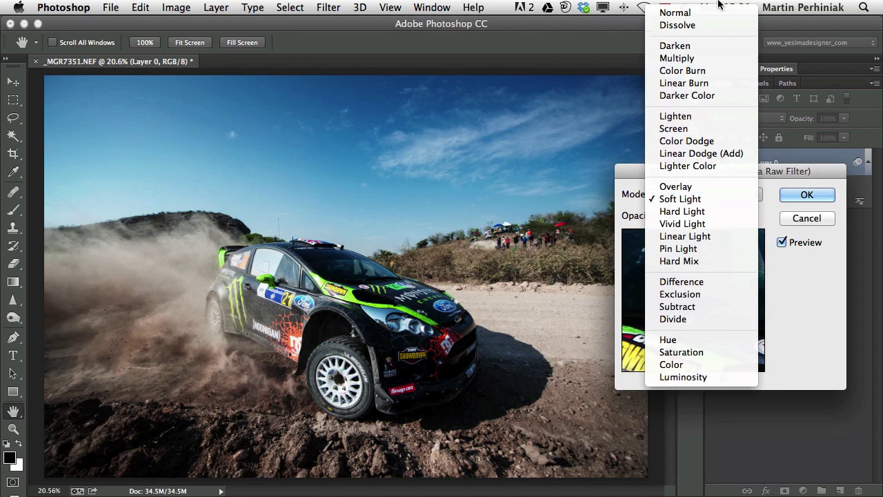
{"action": "left_click", "coordinate": [698, 15]}
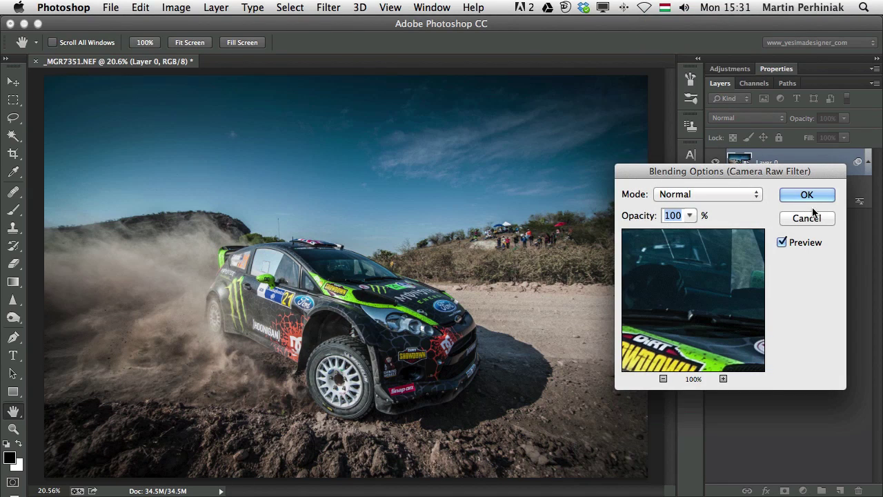
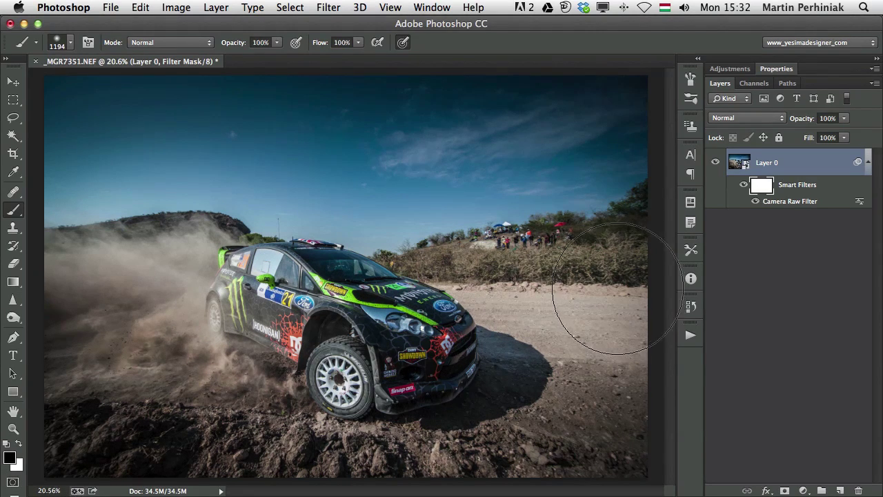
Paint black on the Smart Filters mask with a 1194 px brush over the surroundings and sky, undoing the stroke across the car
{"action": "left_click_drag", "start_coordinate": [512, 252], "coordinate": [614, 255]}
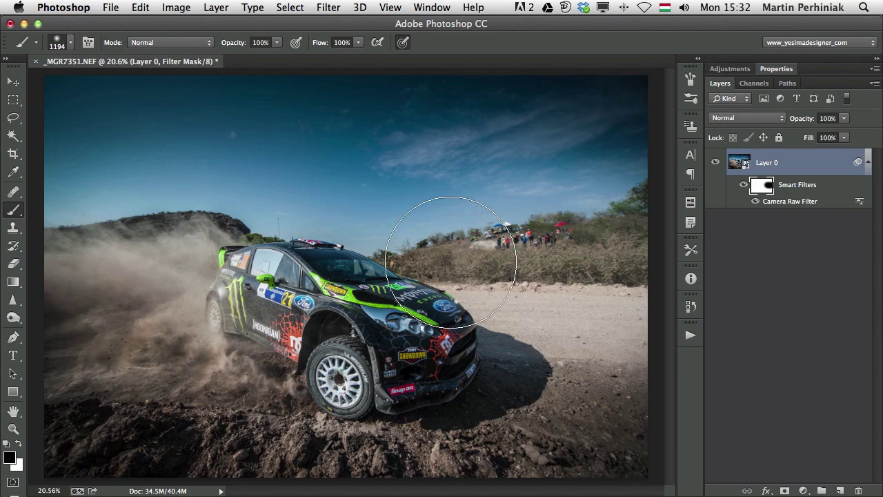
{"action": "mouse_move", "coordinate": [393, 319]}
{"action": "left_mouse_down"}
{"action": "mouse_move", "coordinate": [318, 295]}
{"action": "mouse_move", "coordinate": [289, 298]}
{"action": "mouse_move", "coordinate": [316, 348]}
{"action": "mouse_move", "coordinate": [388, 338]}
{"action": "mouse_move", "coordinate": [288, 335]}
{"action": "left_mouse_up"}
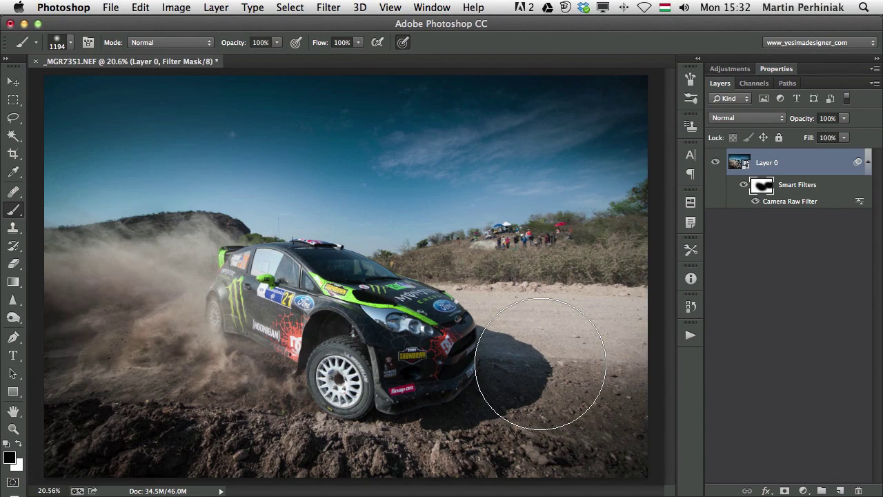
{"action": "key", "text": "ctrl+z"}
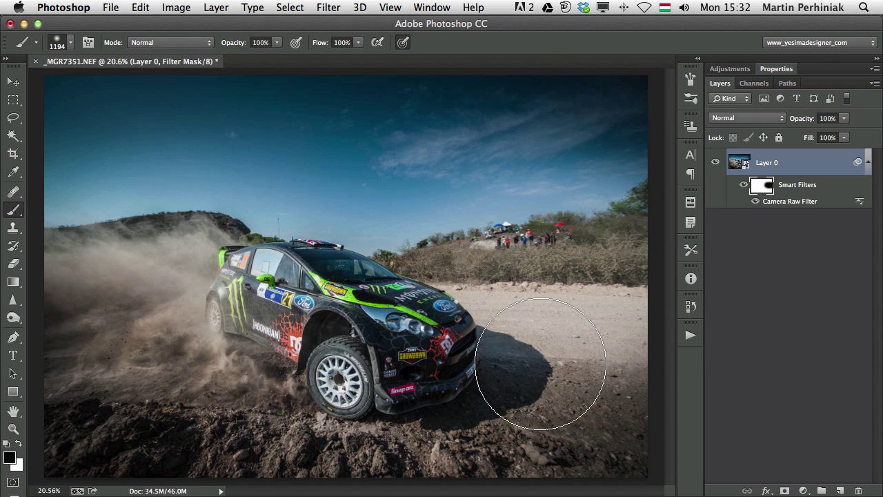
{"action": "mouse_move", "coordinate": [158, 345]}
{"action": "left_mouse_down"}
{"action": "mouse_move", "coordinate": [107, 238]}
{"action": "mouse_move", "coordinate": [139, 202]}
{"action": "mouse_move", "coordinate": [45, 333]}
{"action": "mouse_move", "coordinate": [161, 240]}
{"action": "mouse_move", "coordinate": [34, 290]}
{"action": "left_mouse_up"}
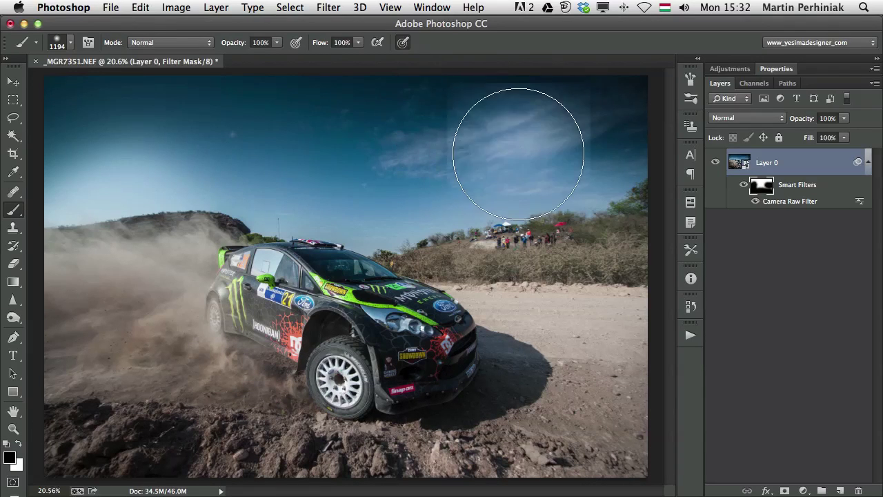
{"action": "left_click_drag", "start_coordinate": [517, 147], "coordinate": [625, 155]}
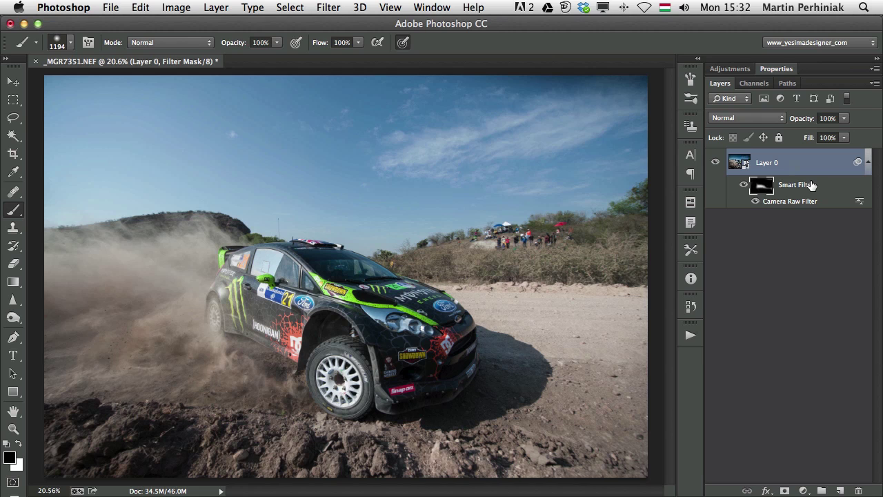
Invert the Smart Filters mask and invert it back to compare the masked areas
{"action": "key", "text": "super+i"}
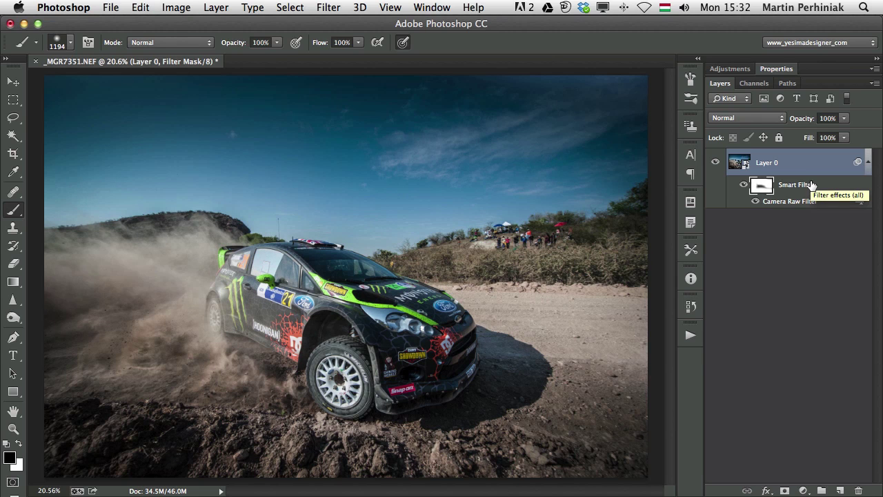
{"action": "key", "text": "super+i"}
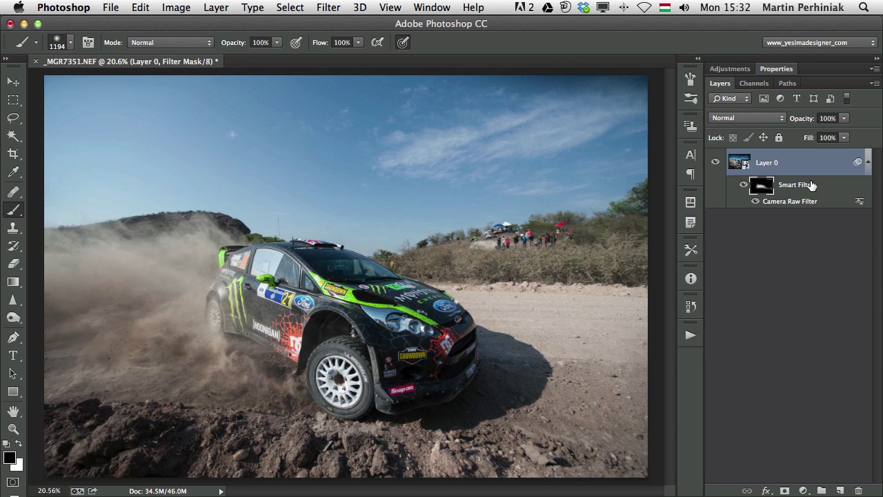
Reset the Smart Filters mask to solid white and open the Field Blur filter on the image of Layer 0
{"action": "key", "text": "super+i"}
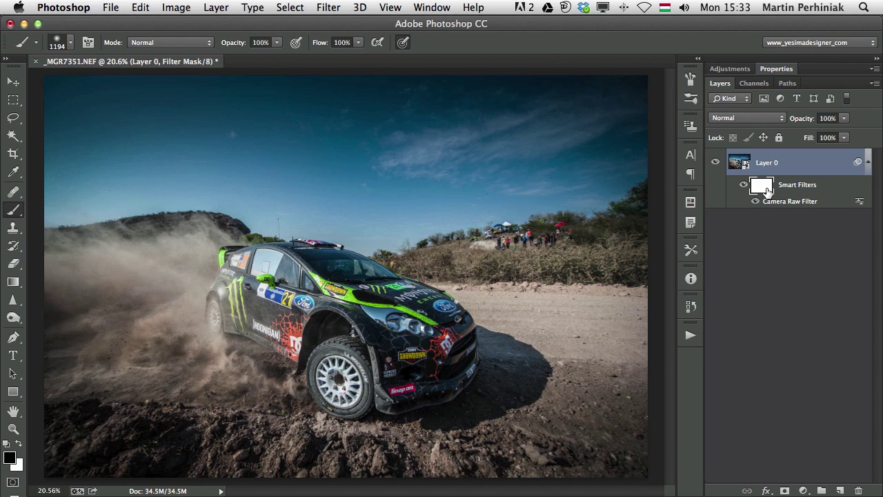
{"action": "left_click", "coordinate": [739, 162]}
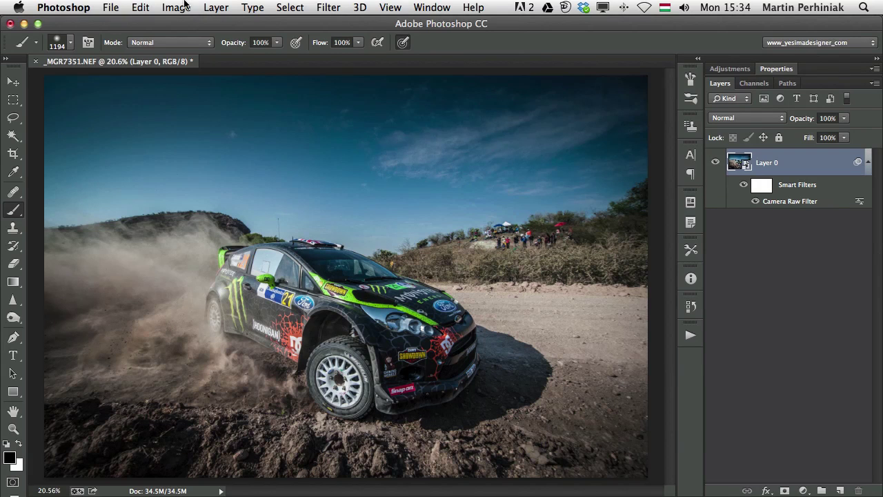
{"action": "left_click", "coordinate": [330, 8]}
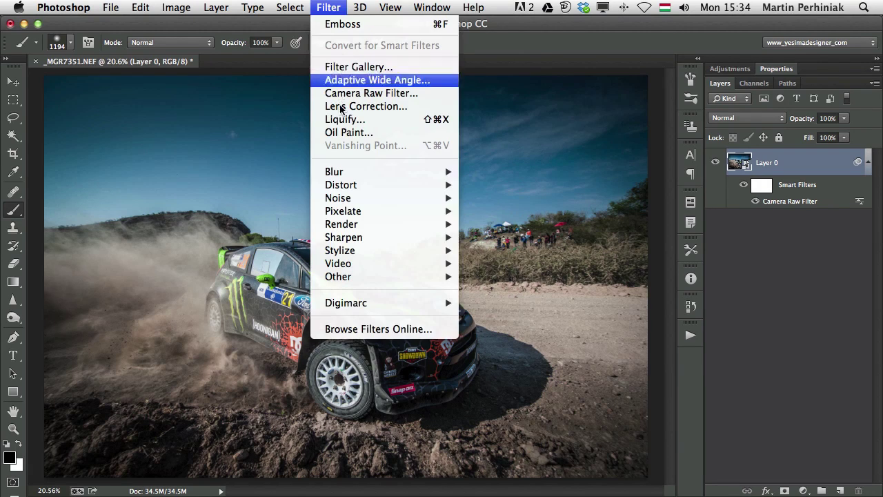
{"action": "mouse_move", "coordinate": [357, 173]}
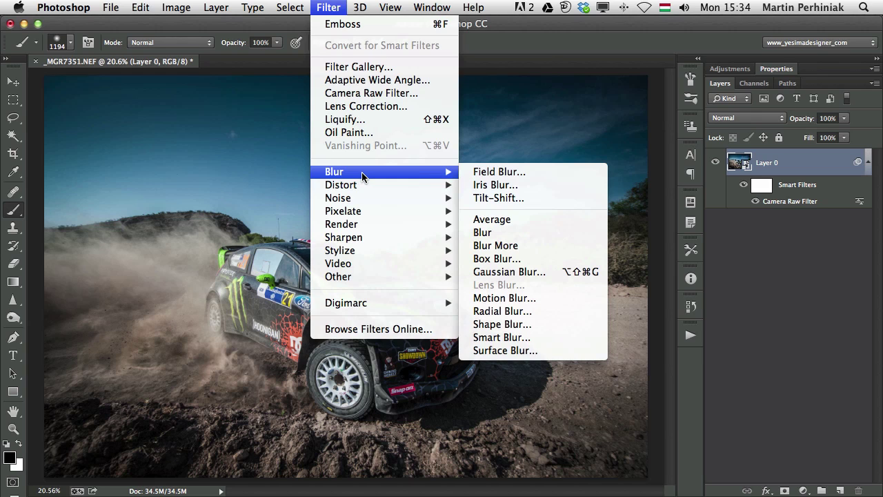
{"action": "left_click", "coordinate": [519, 171]}
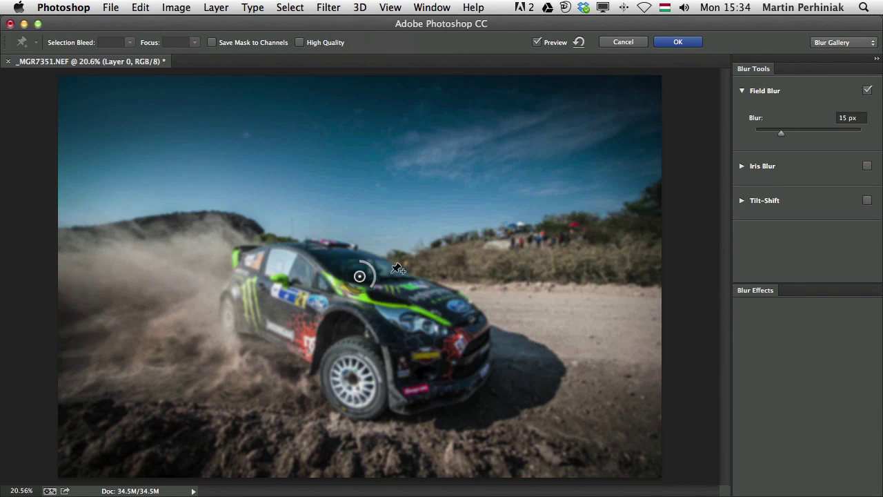
Try Field Blur at 81 px with its pin moved onto the bushes behind the car, and disable it
{"action": "left_click_drag", "start_coordinate": [361, 279], "coordinate": [532, 247]}
{"action": "left_click_drag", "start_coordinate": [781, 132], "coordinate": [808, 138]}
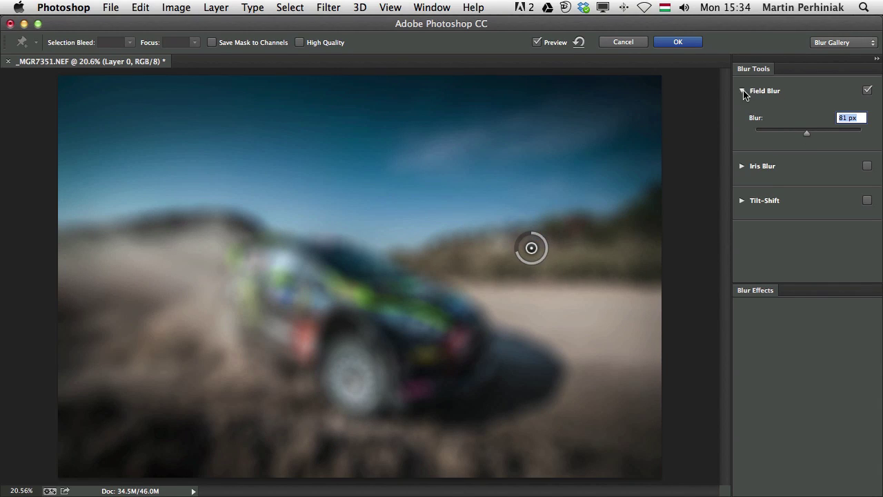
{"action": "left_click", "coordinate": [868, 90]}
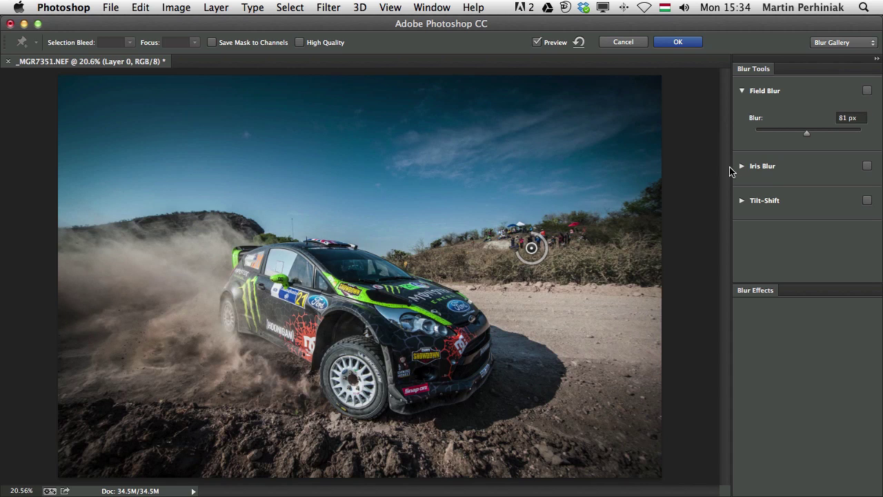
Enable Iris Blur, then widen, enlarge and reposition its ellipse so the whole rally car stays in focus
{"action": "left_click", "coordinate": [746, 168]}
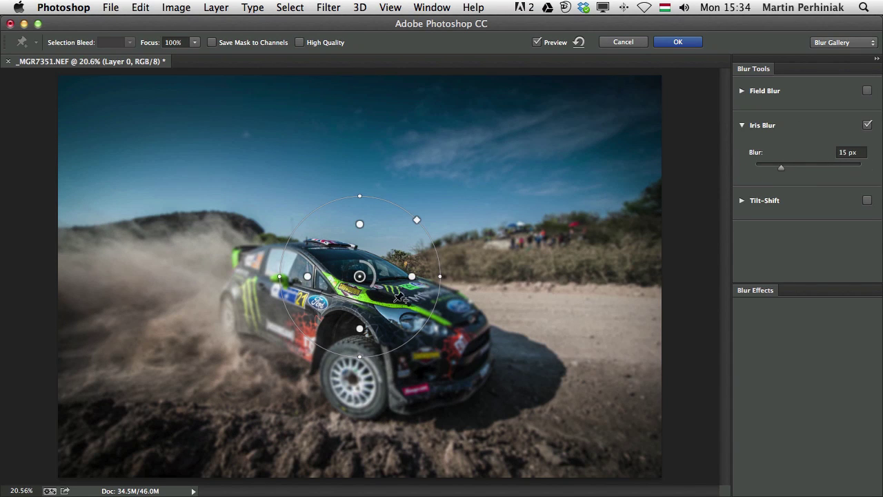
{"action": "left_click_drag", "start_coordinate": [412, 277], "coordinate": [517, 288]}
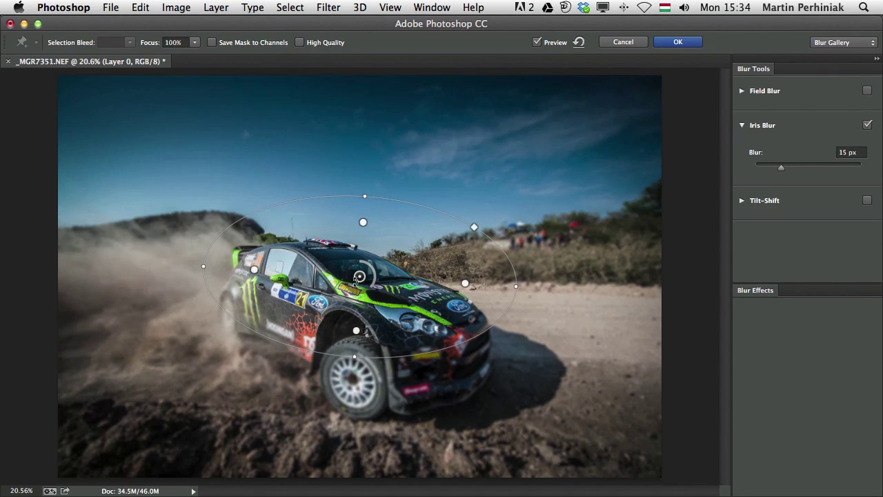
{"action": "left_click_drag", "start_coordinate": [359, 277], "coordinate": [356, 347]}
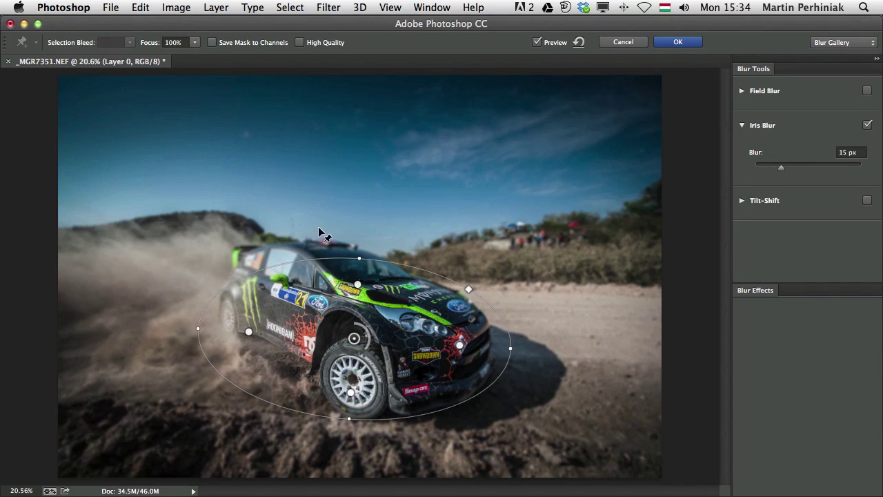
{"action": "left_click_drag", "start_coordinate": [211, 282], "coordinate": [186, 253]}
{"action": "left_click_drag", "start_coordinate": [354, 339], "coordinate": [344, 328]}
Apply the Iris Blur at 25 px and hide the Blur Gallery smart filter to compare the photo without it
{"action": "left_click_drag", "start_coordinate": [781, 167], "coordinate": [791, 169]}
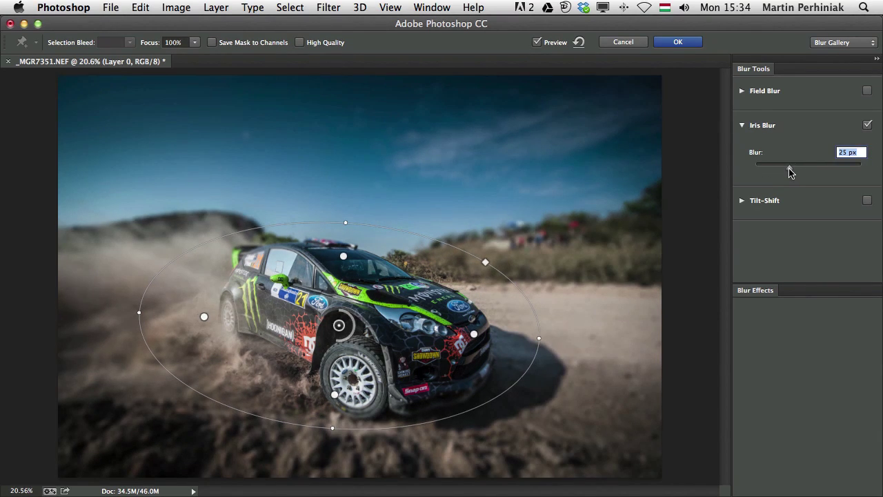
{"action": "left_click", "coordinate": [675, 41]}
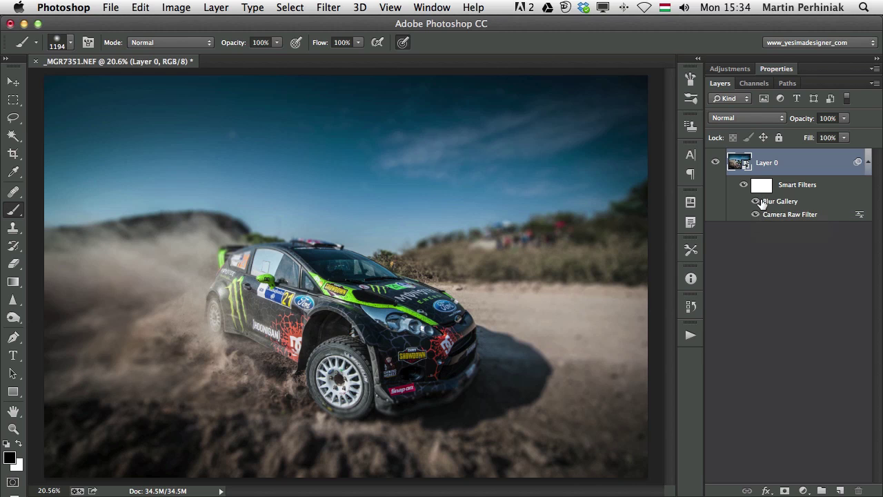
{"action": "left_click", "coordinate": [755, 201]}
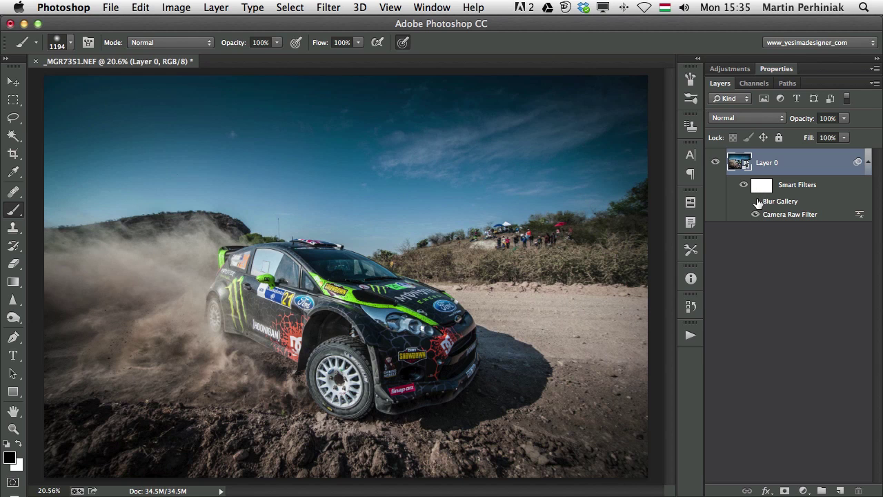